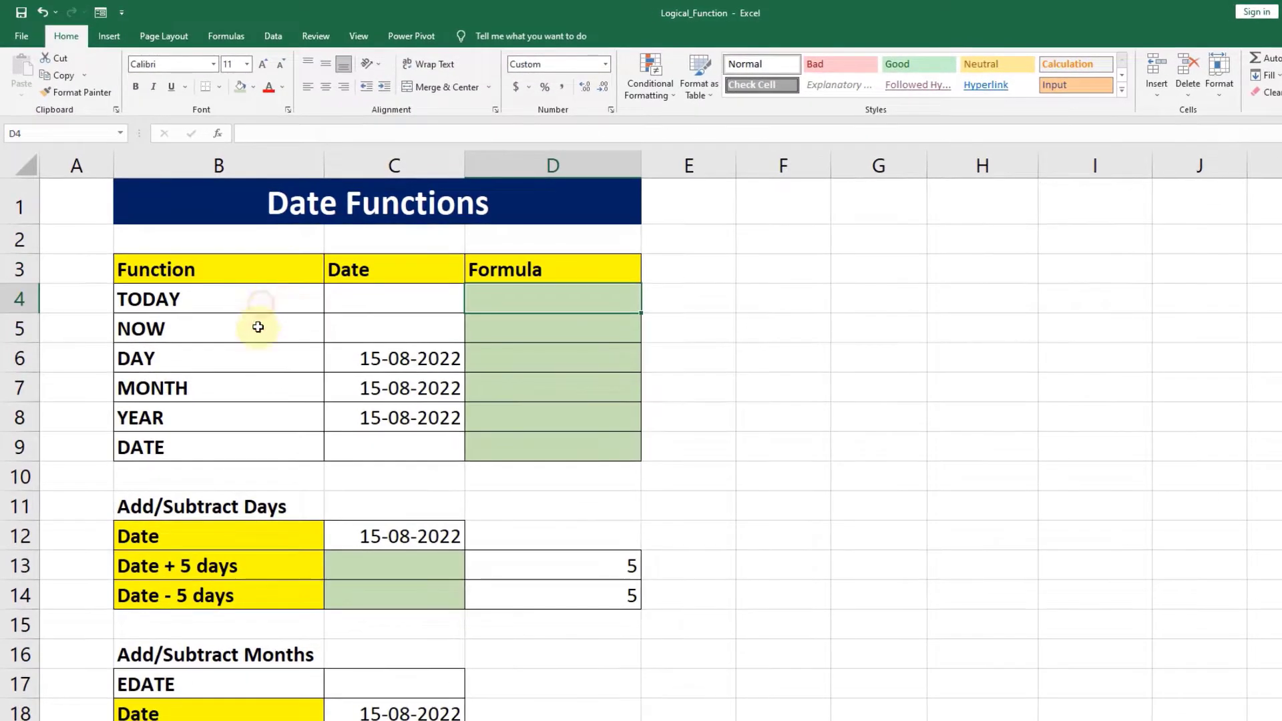
Step: Enter =TODAY() in D4 so the TODAY row shows the current date, 12-08-2022
click(261, 301)
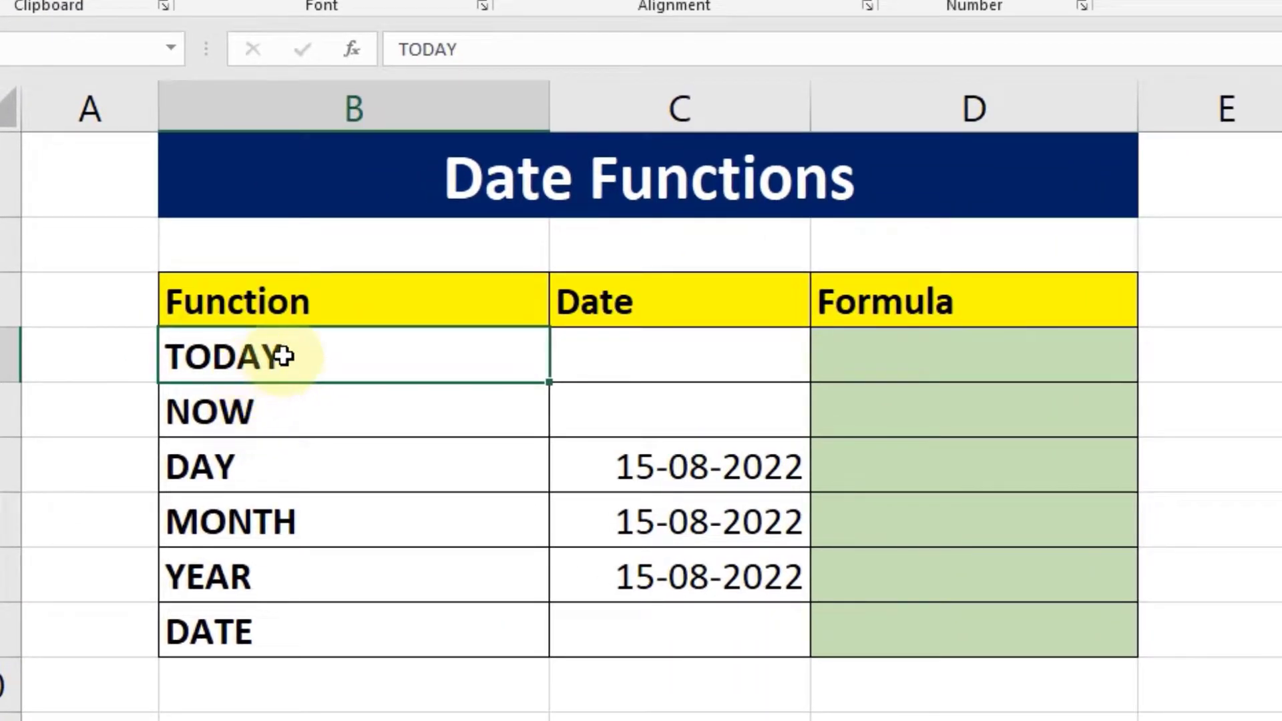
click(856, 360)
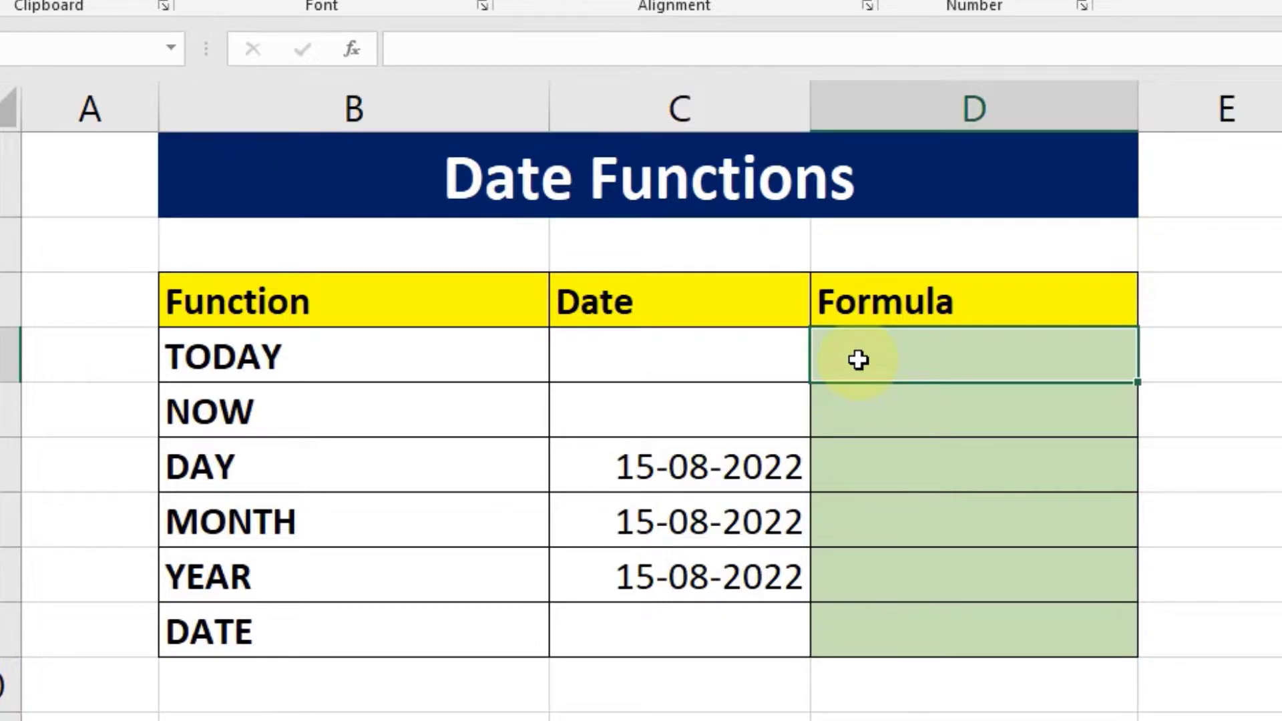
double_click(858, 360)
text(=)
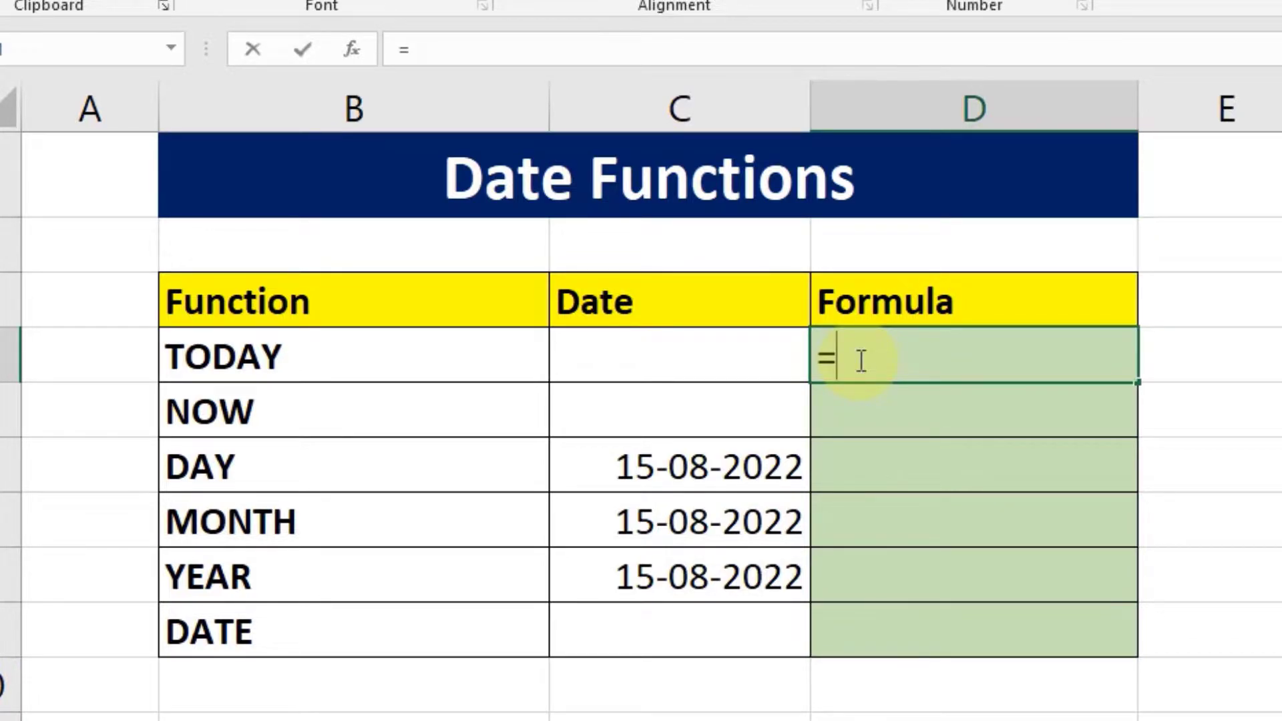
text(TODAY)
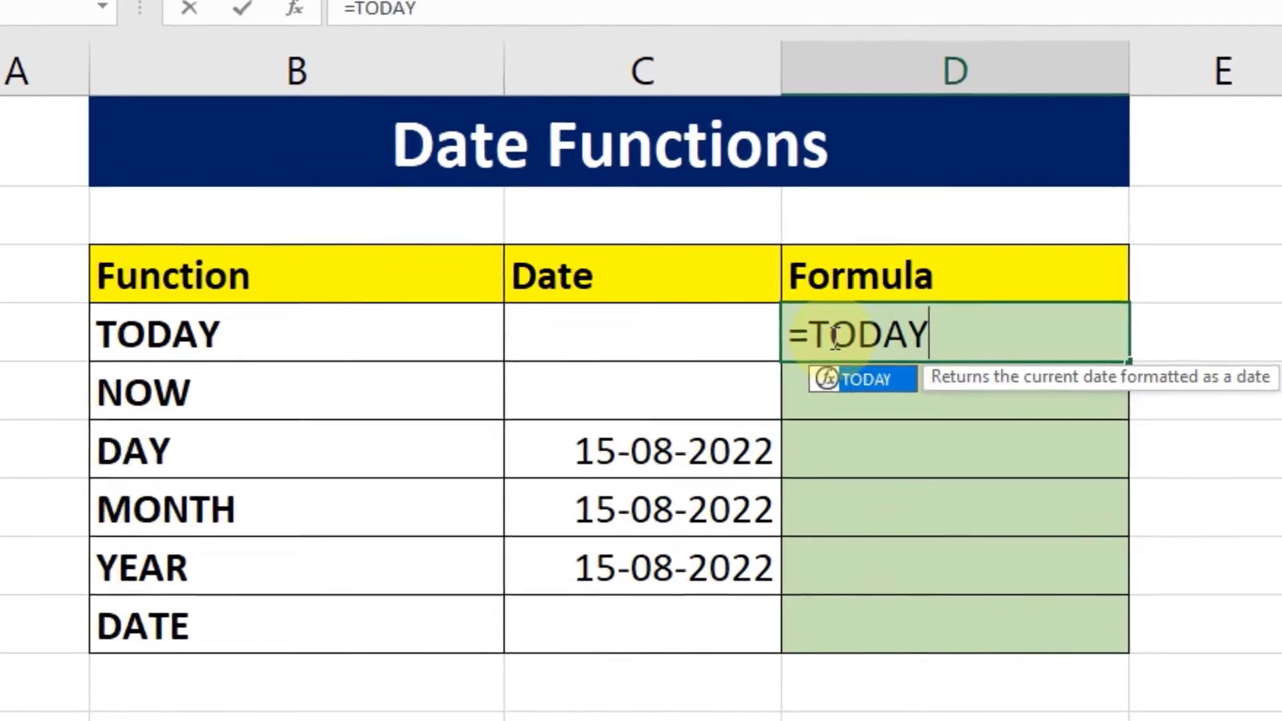
text(())
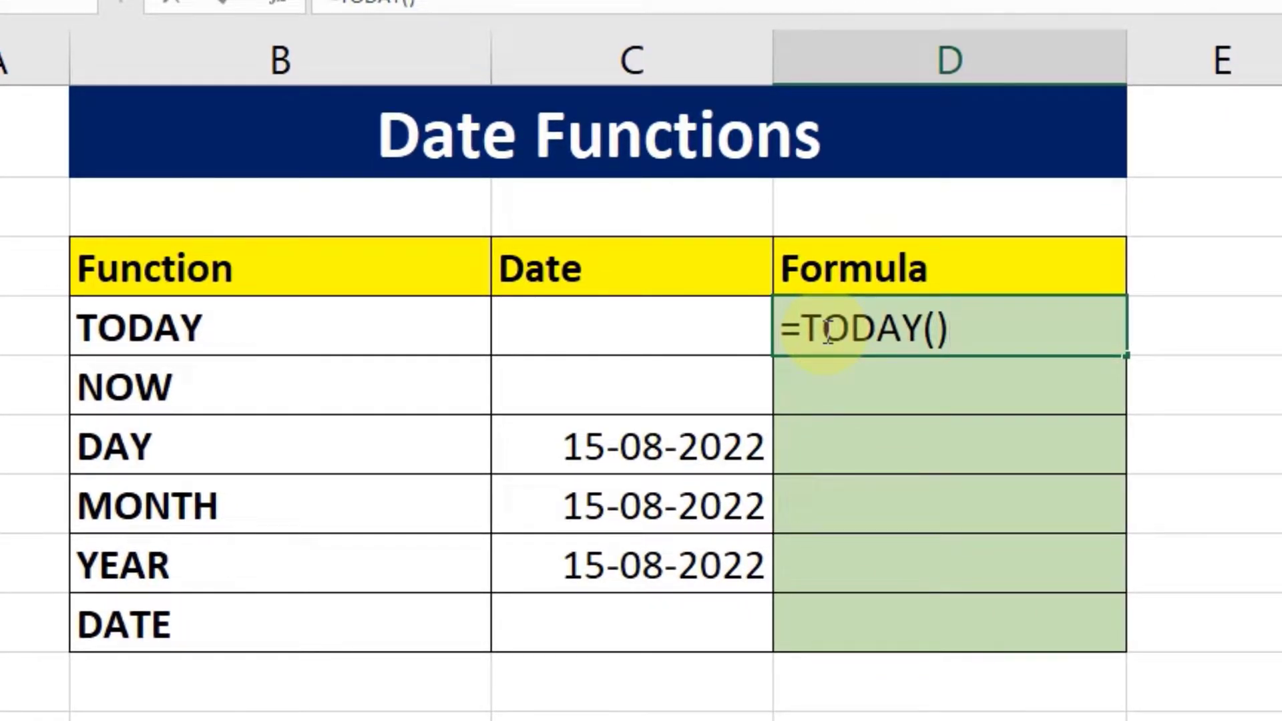
key(Return)
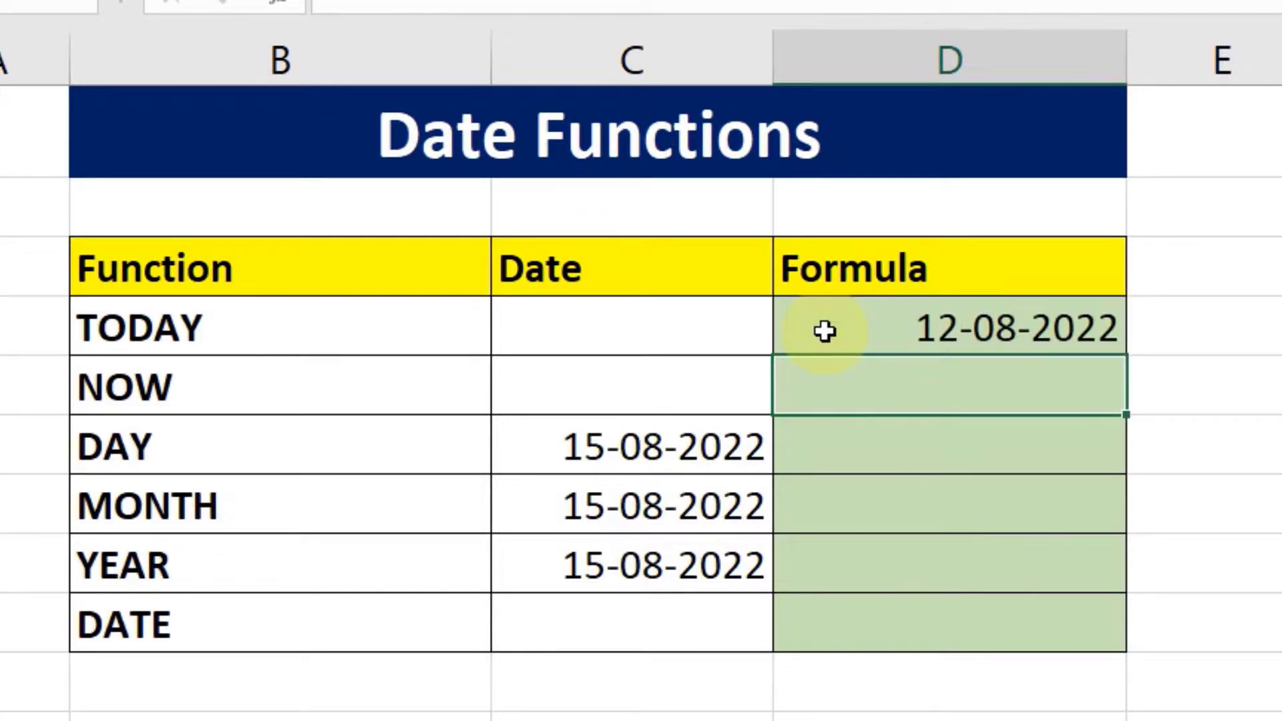
click(825, 331)
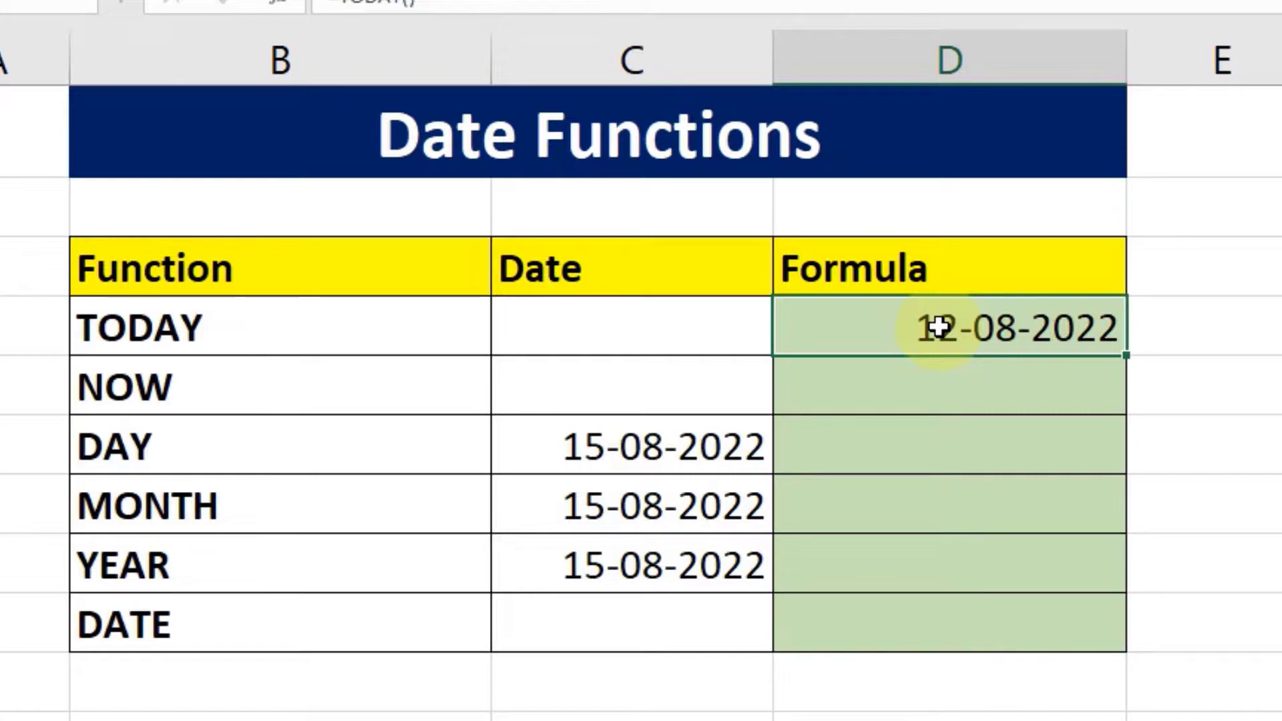
click(902, 394)
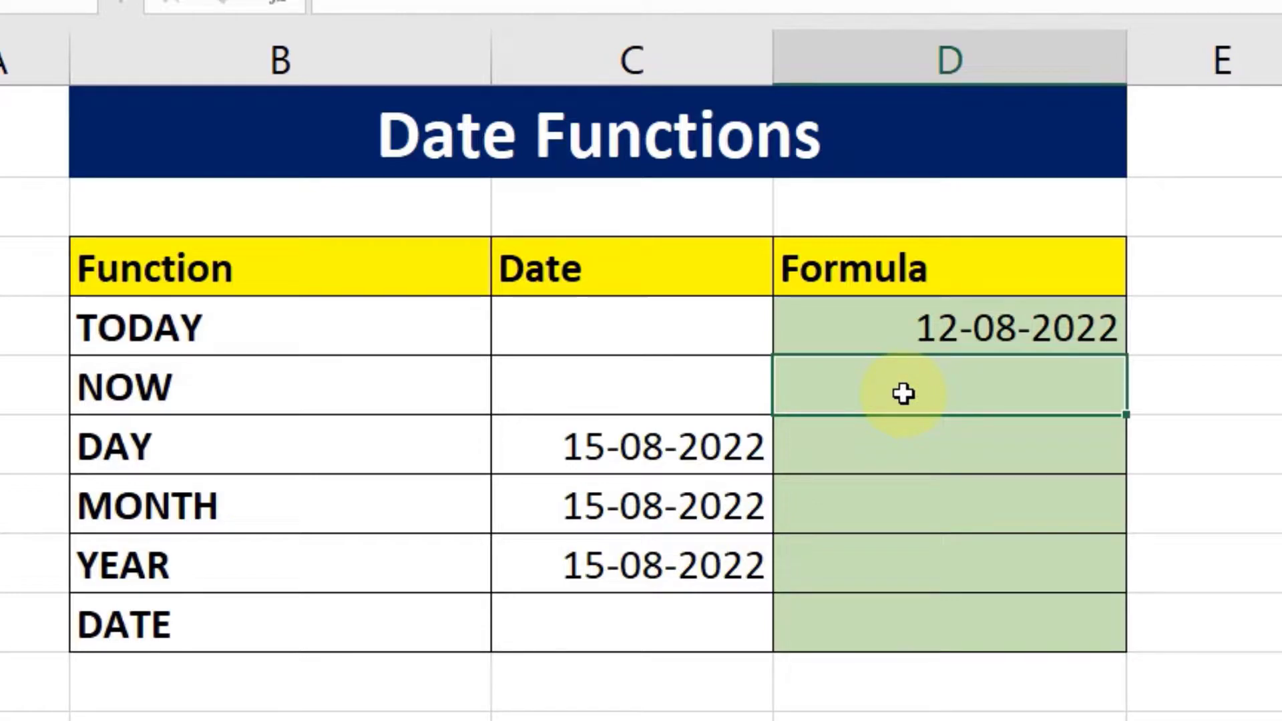
text(=)
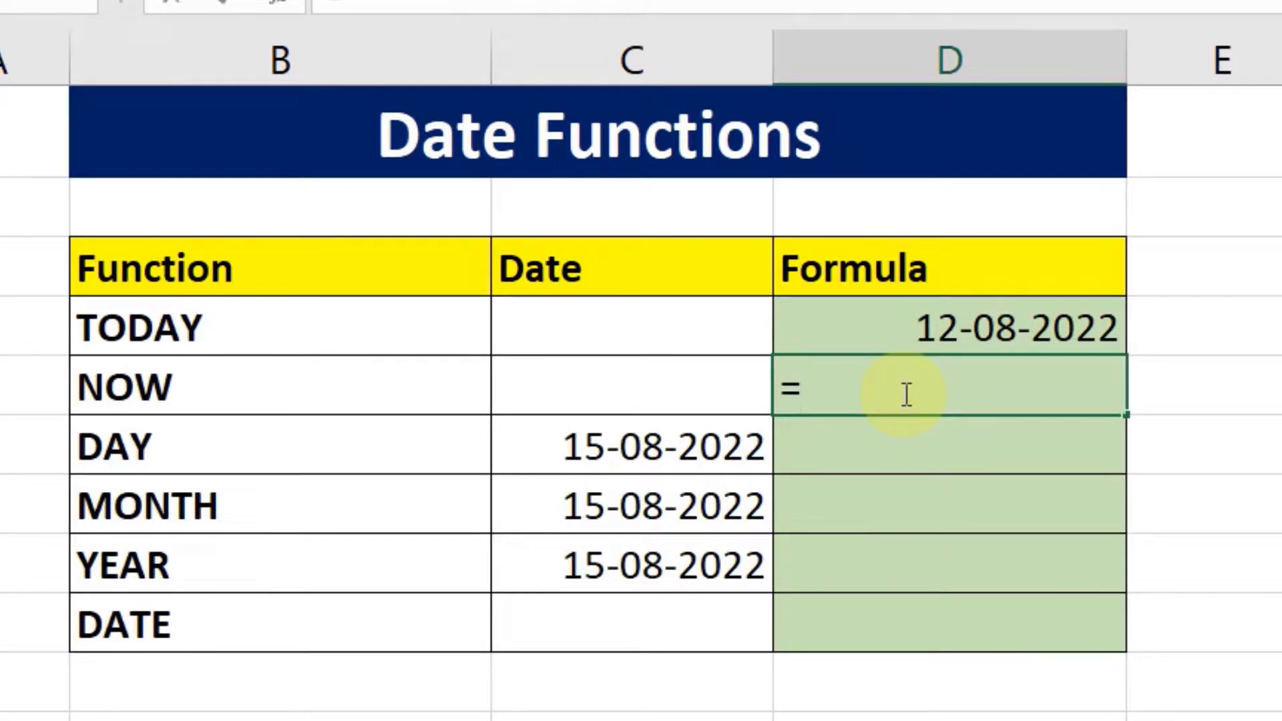
text(N)
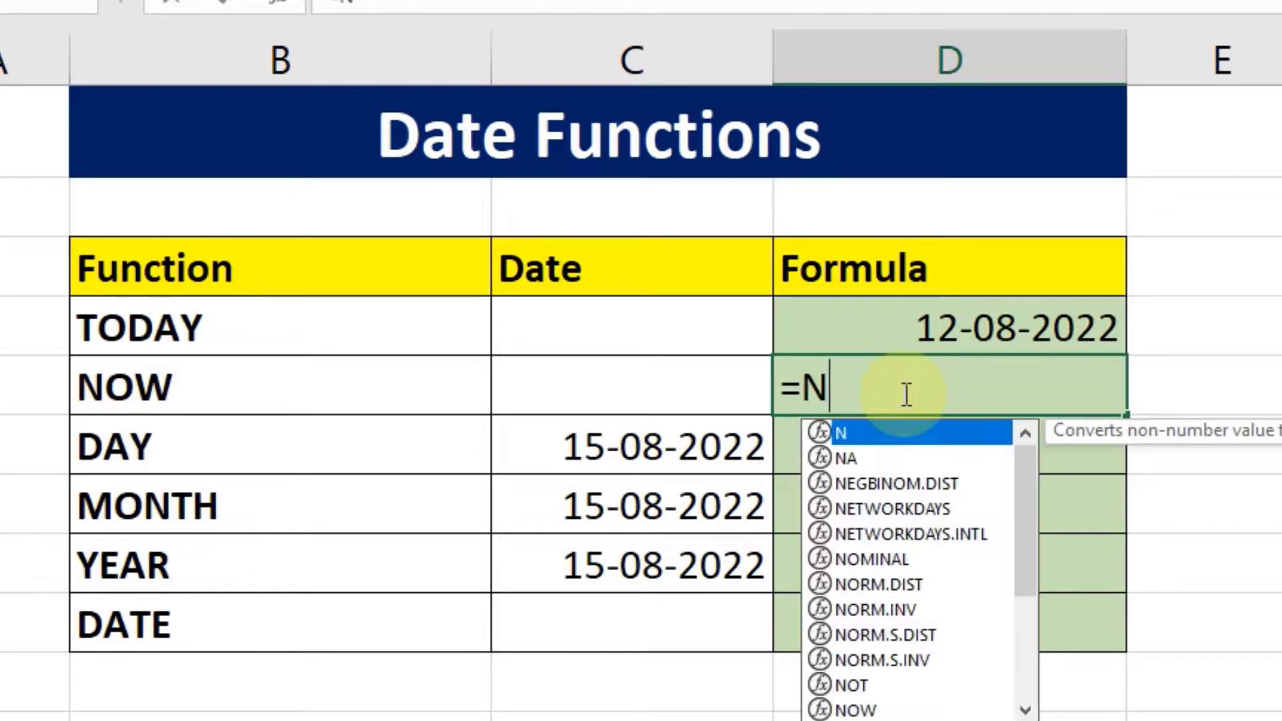
text(OW()
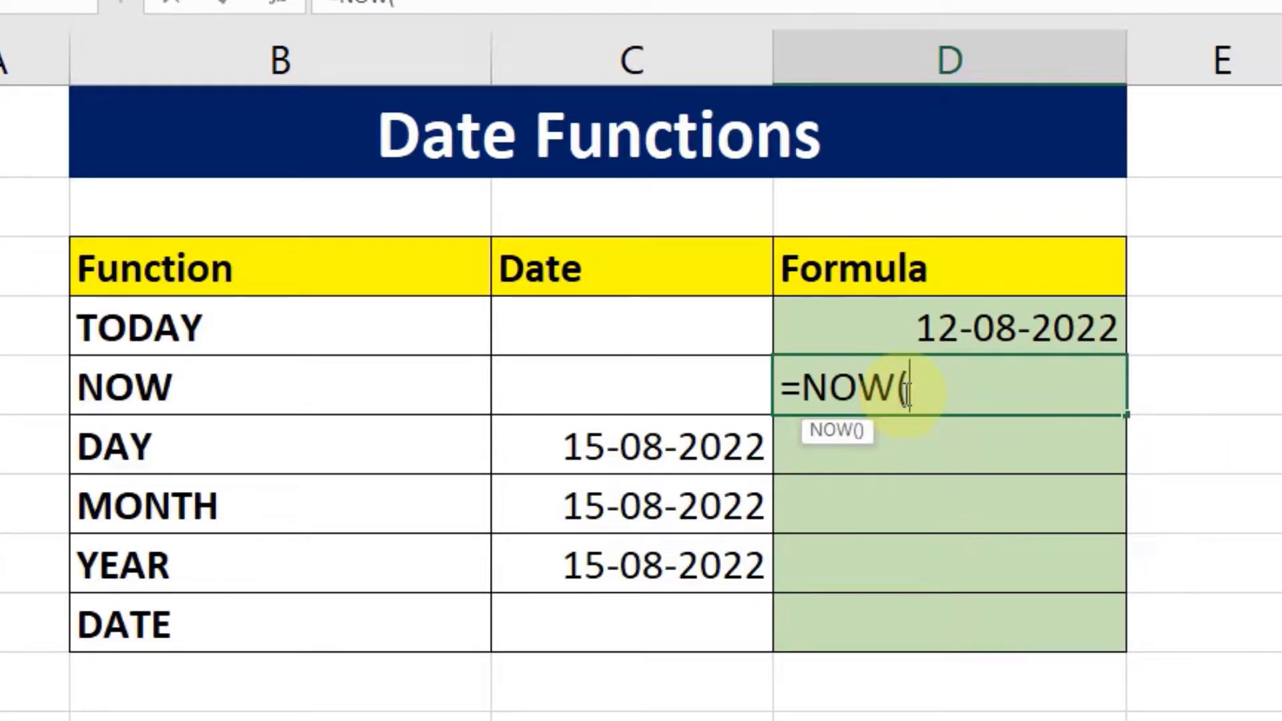
text())
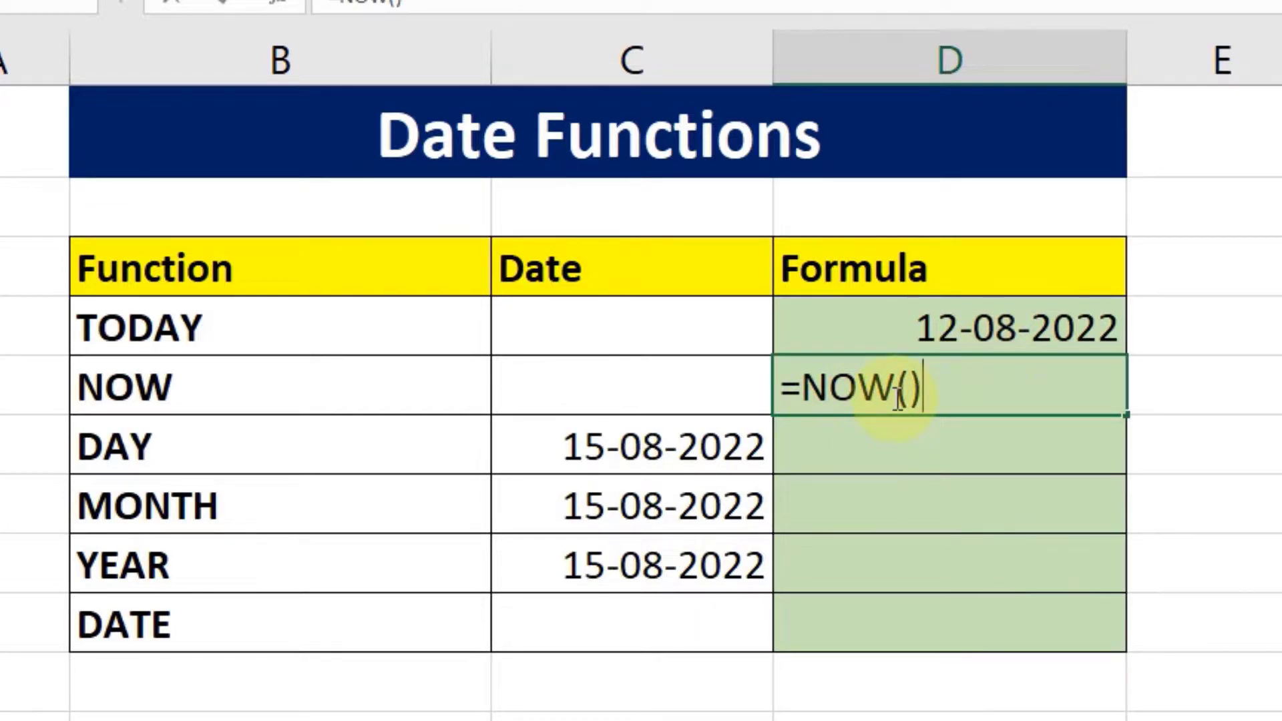
key(Return)
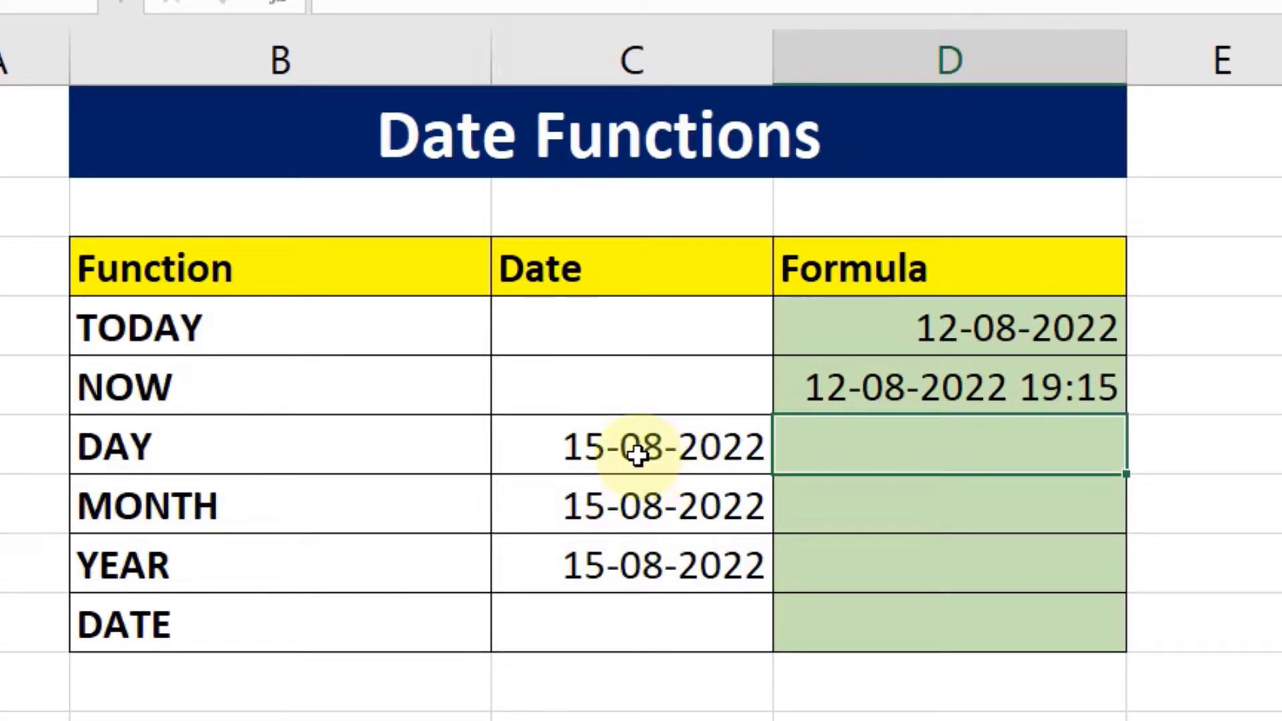
click(637, 454)
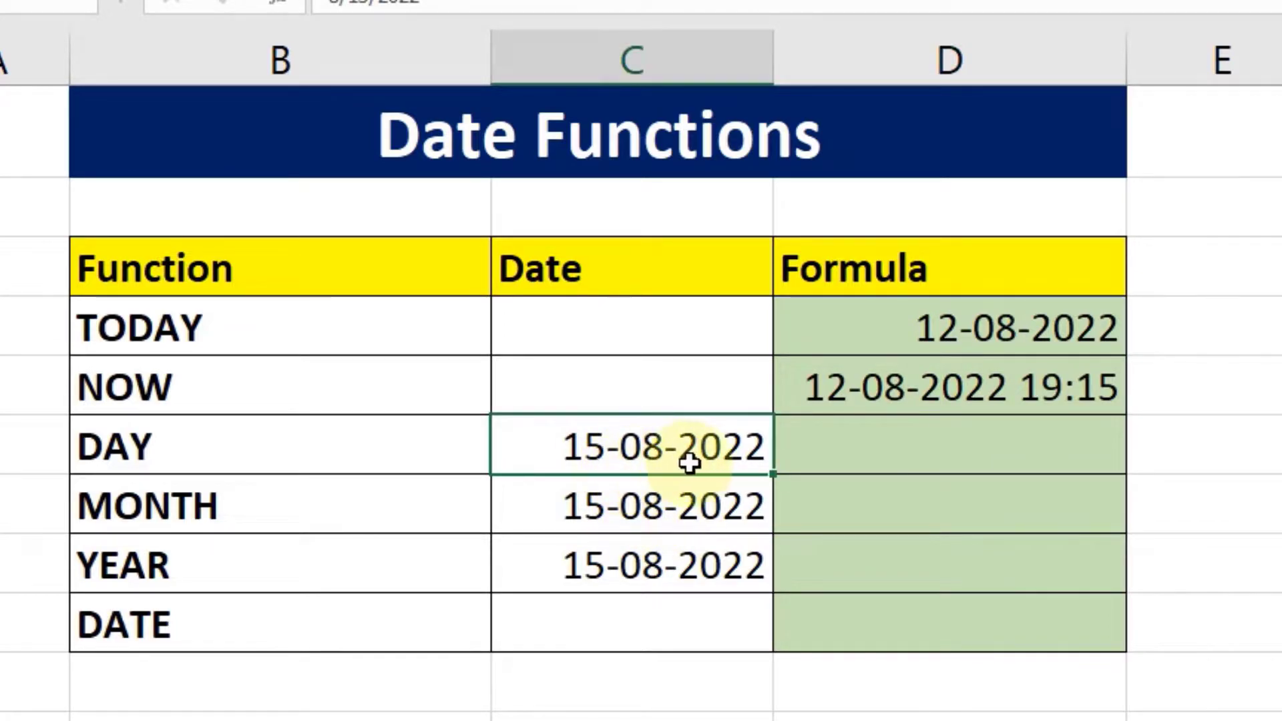
Step: Enter =DAY(C6) in D6, returning day 15 from the 15-08-2022 date
click(857, 448)
text(=)
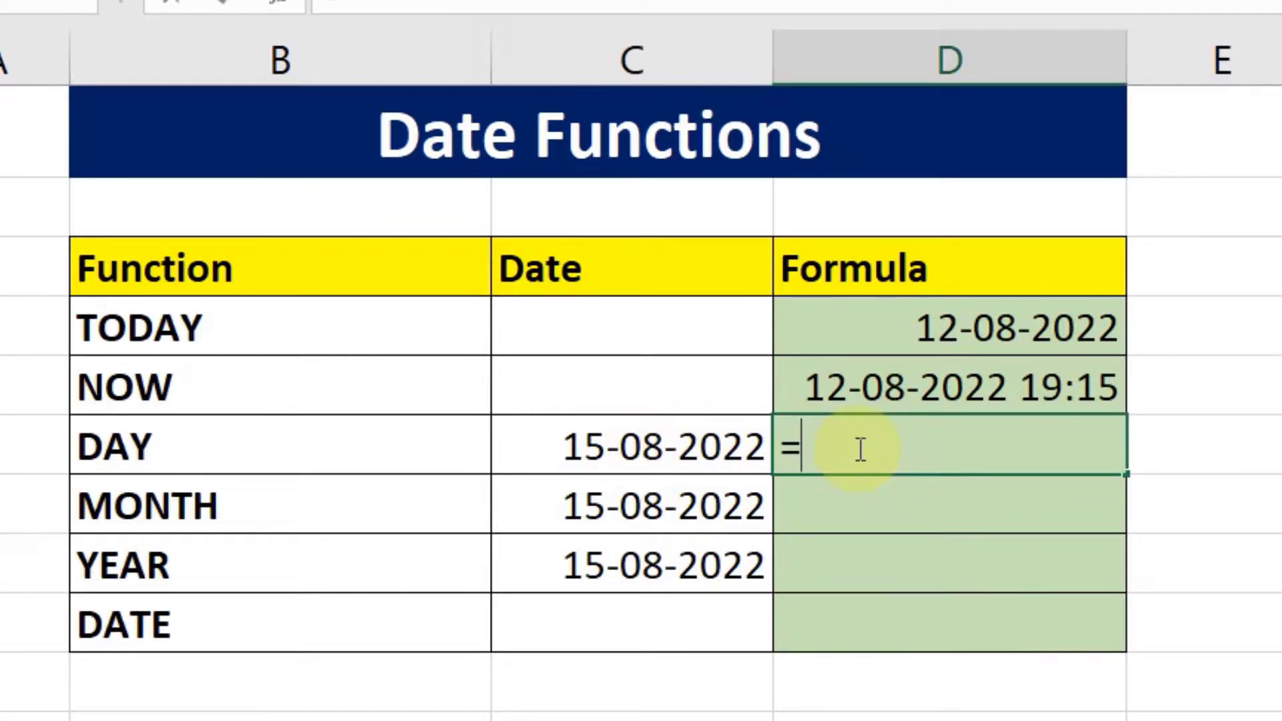
text(DAY)
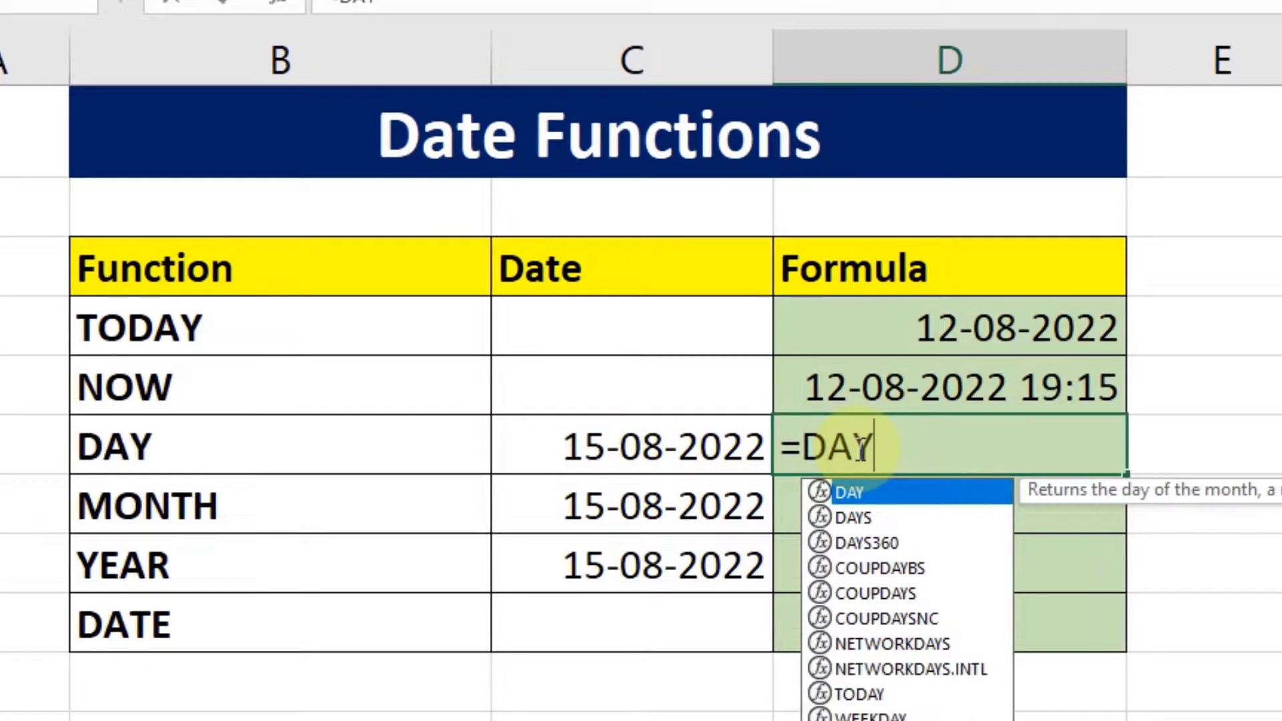
text(()
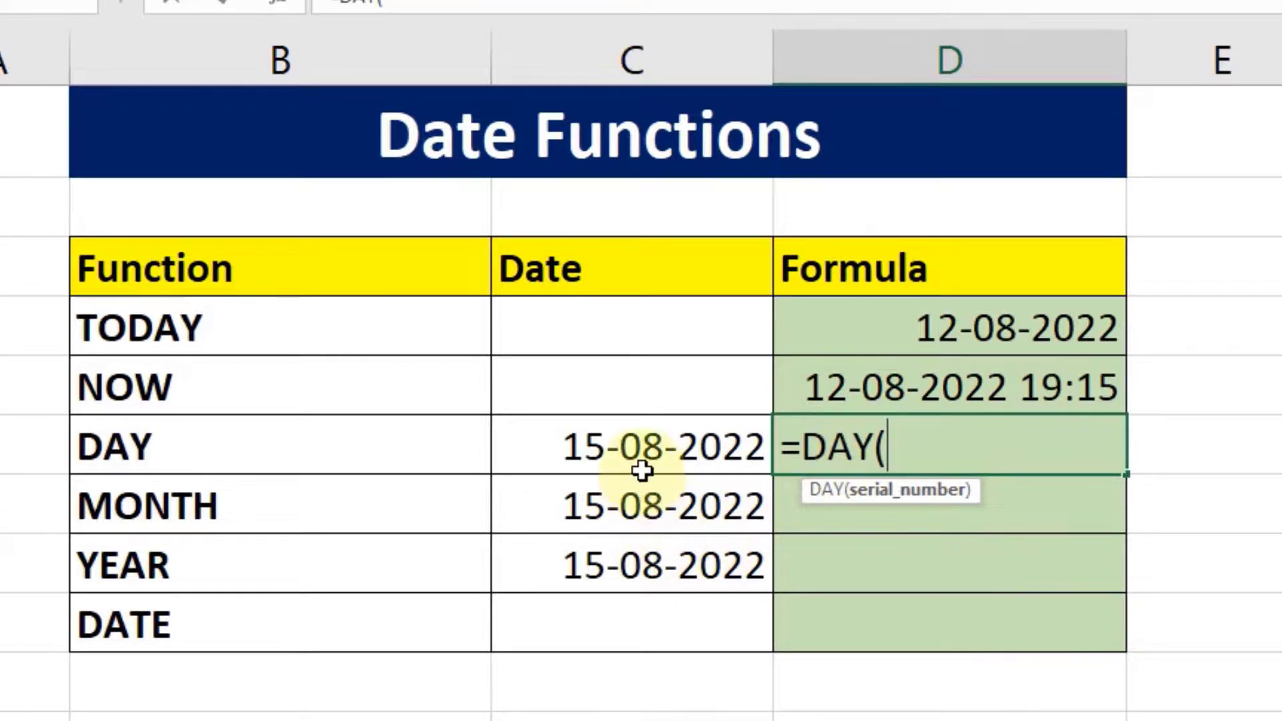
click(648, 451)
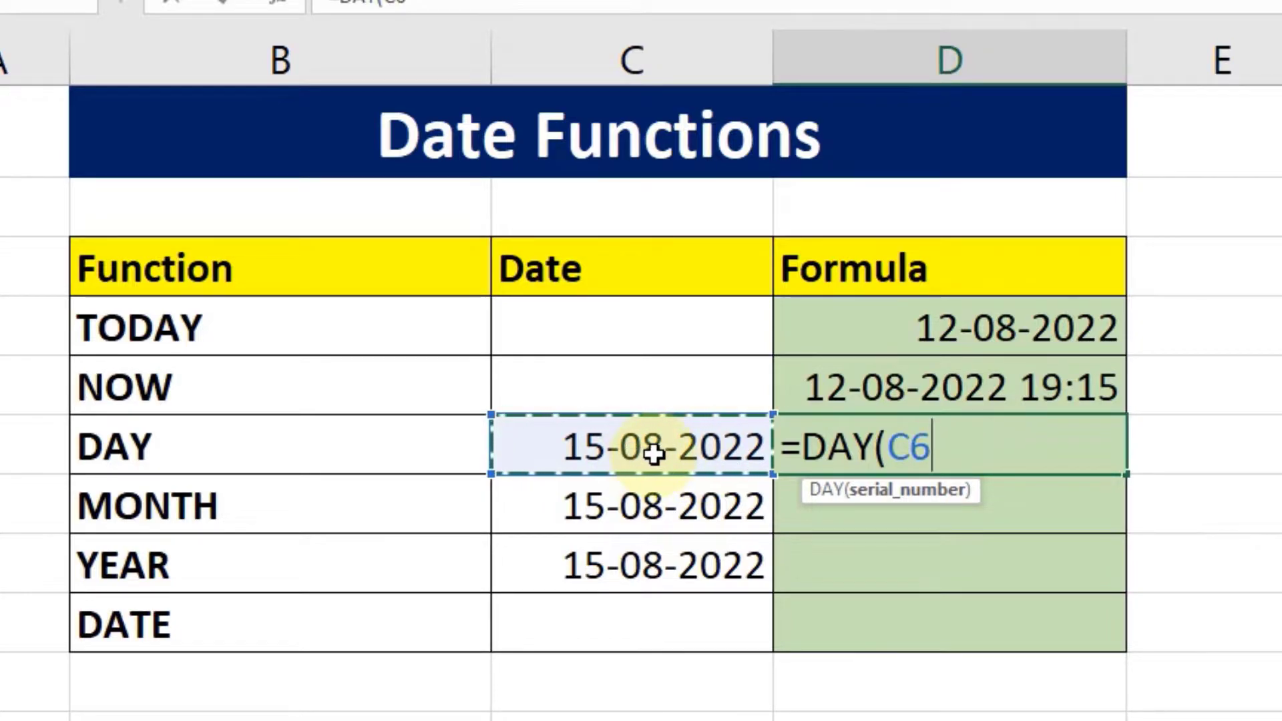
text())
key(Return)
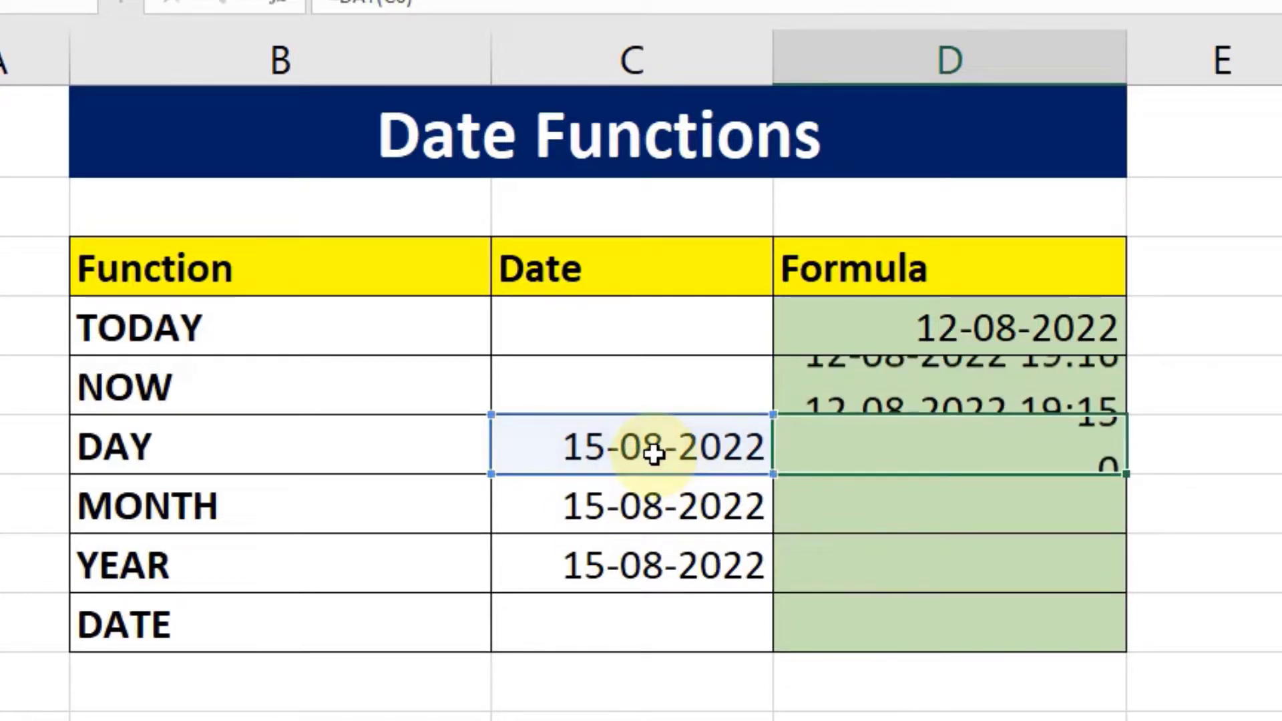
click(670, 439)
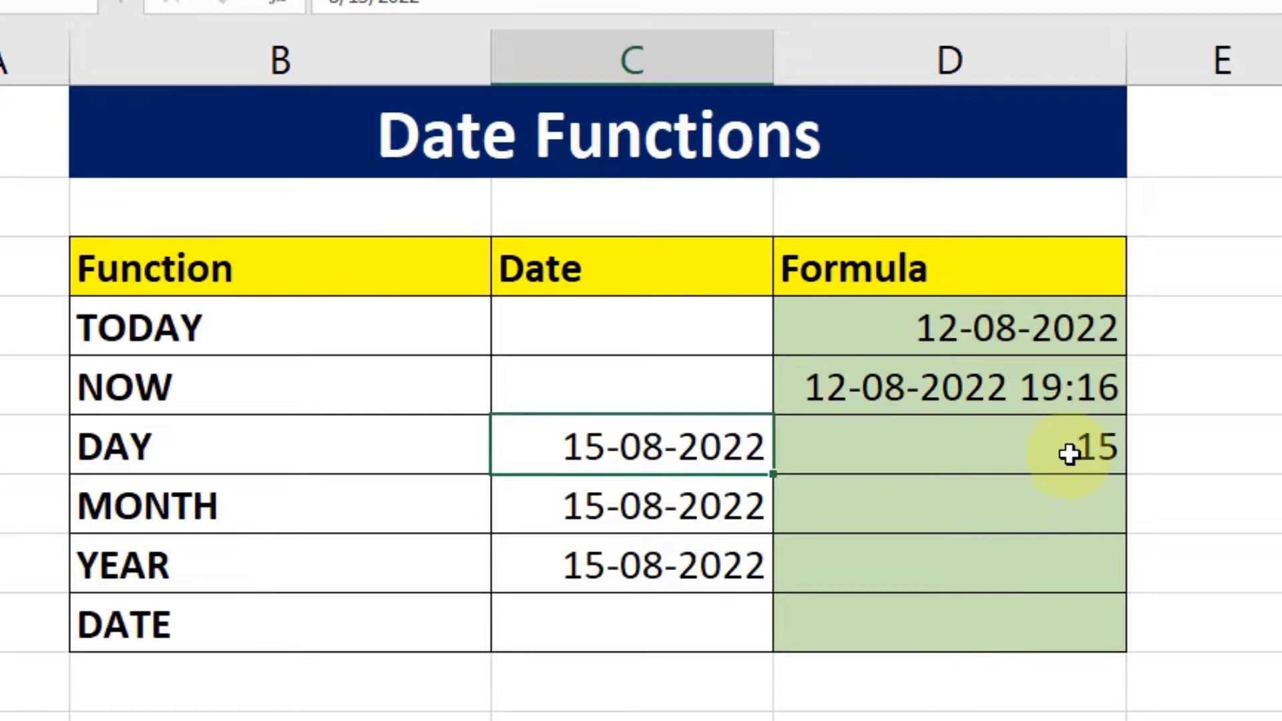
Step: Enter =MONTH(C7) in D7, returning month 8 from 15-08-2022, and check the result
click(949, 518)
double_click(950, 518)
text(=)
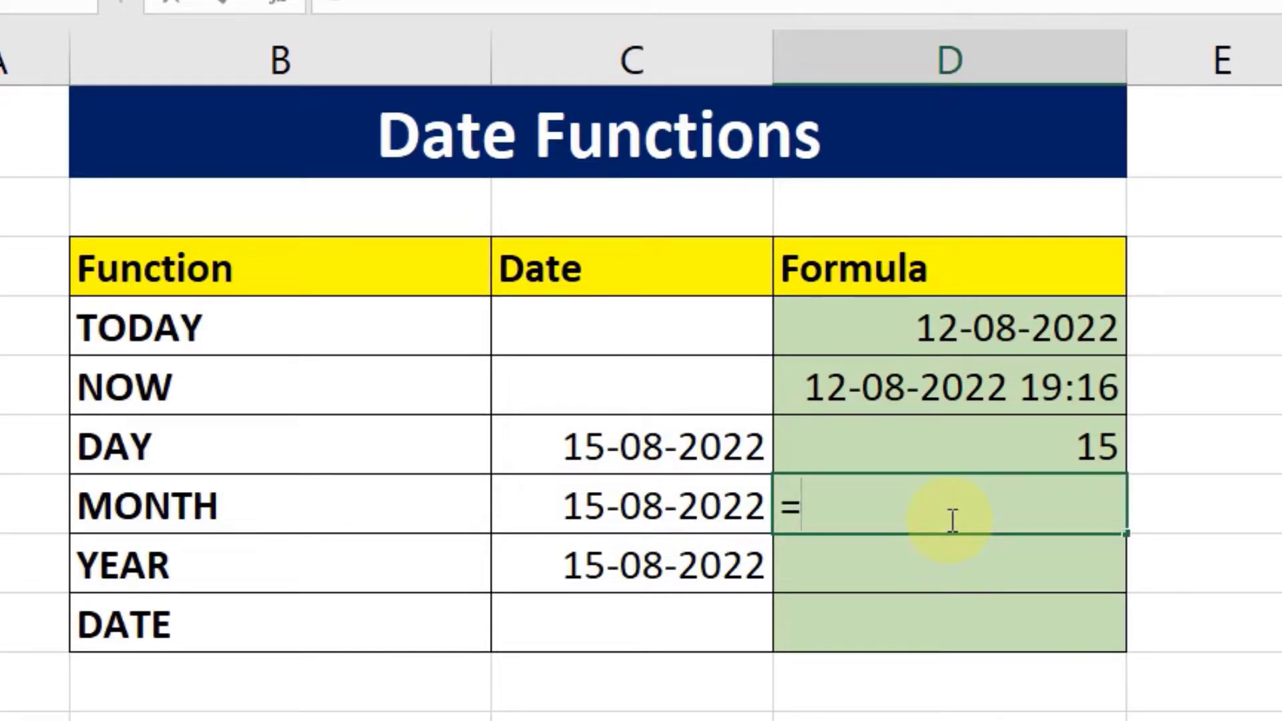
text(MONT)
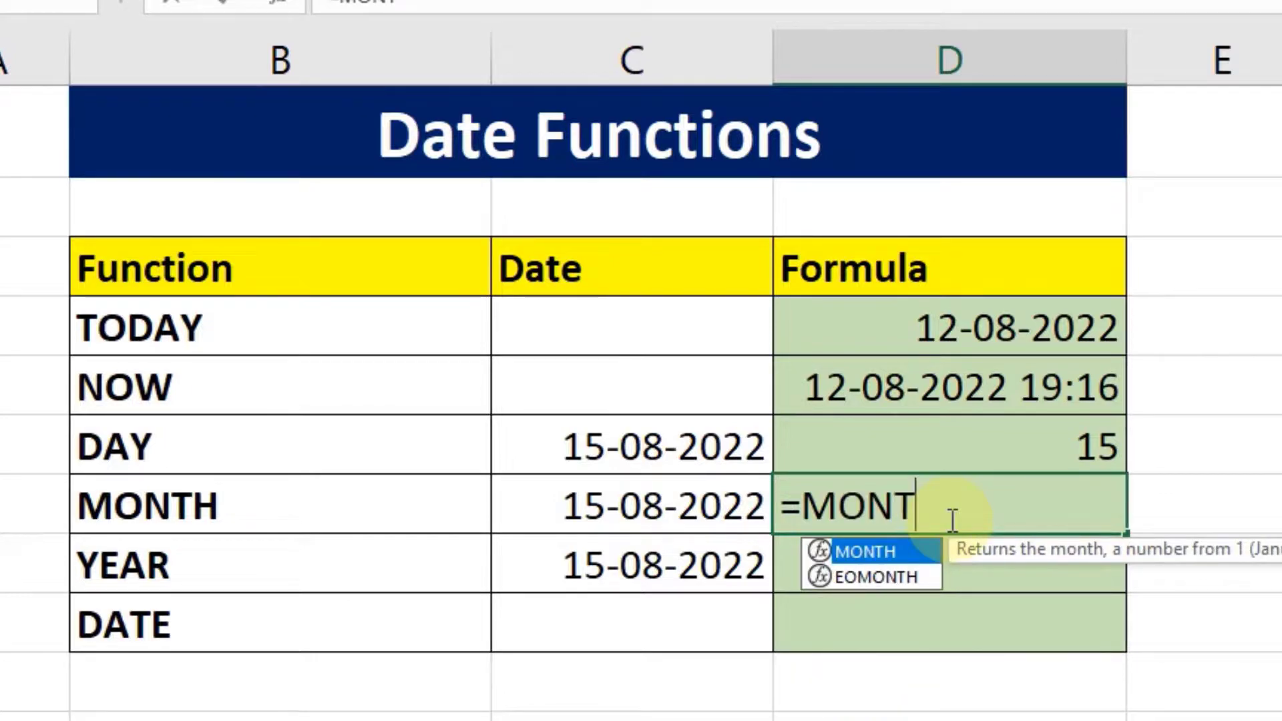
text(H()
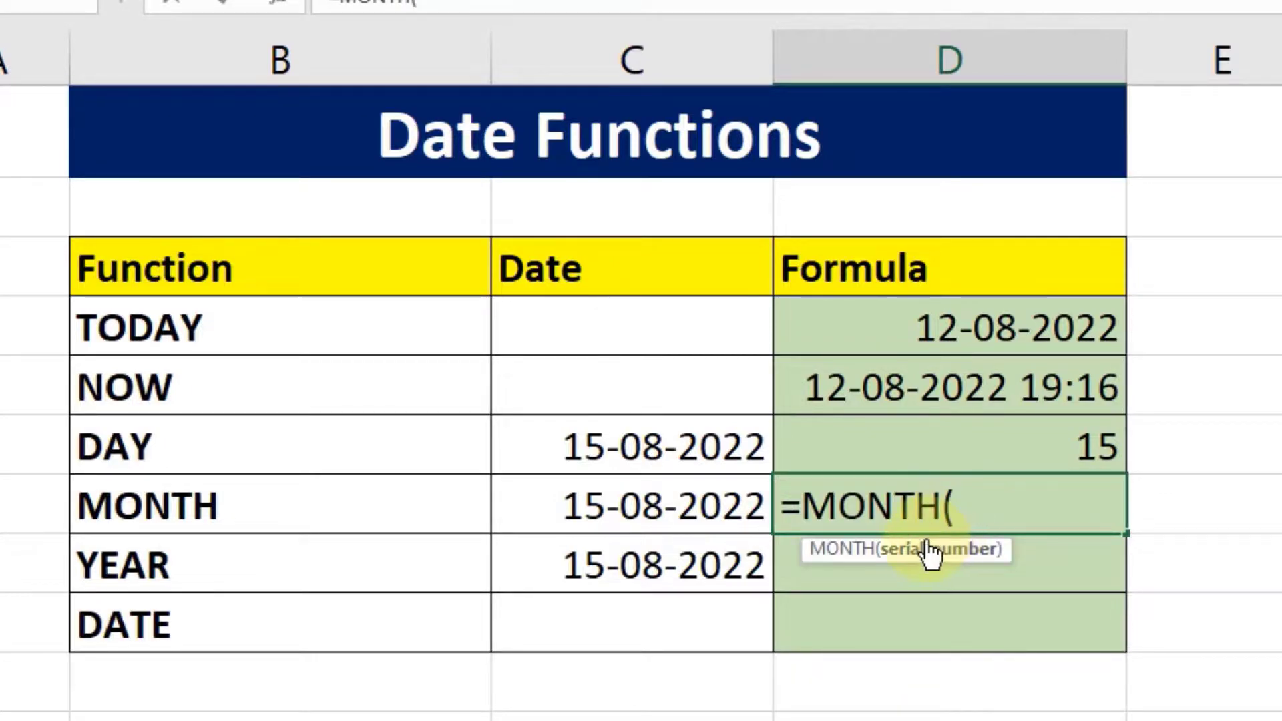
click(692, 518)
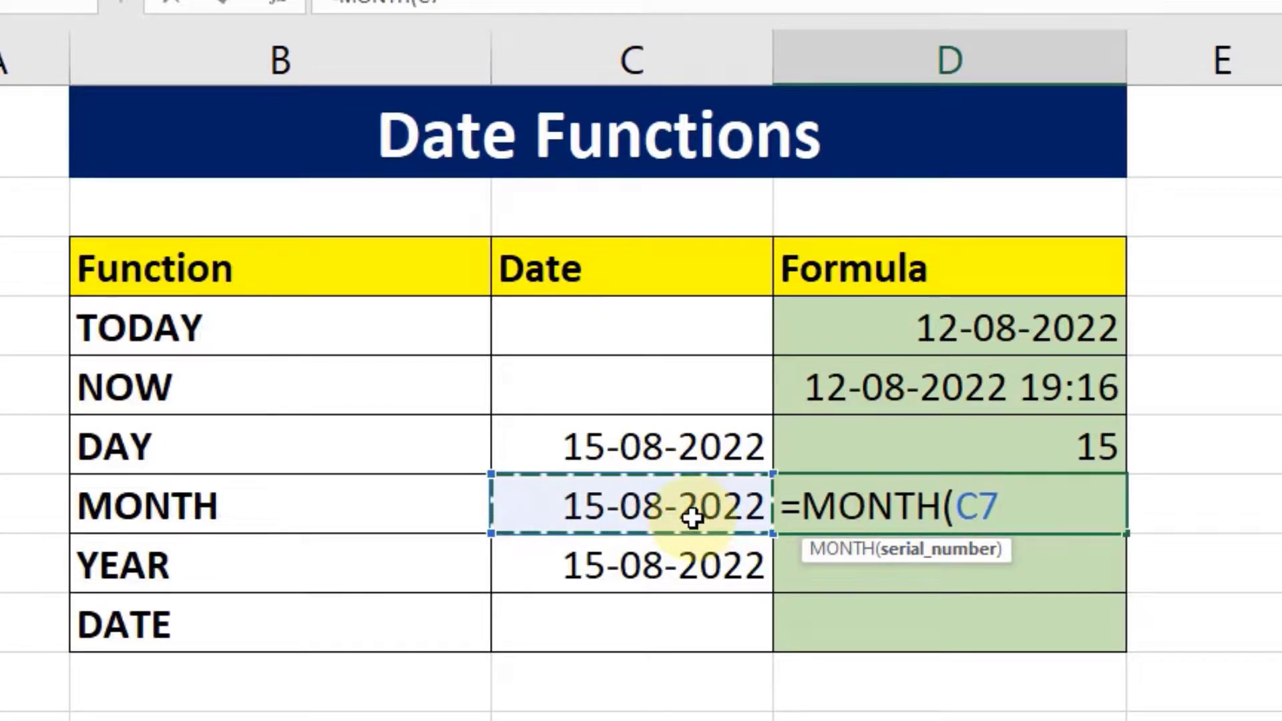
text())
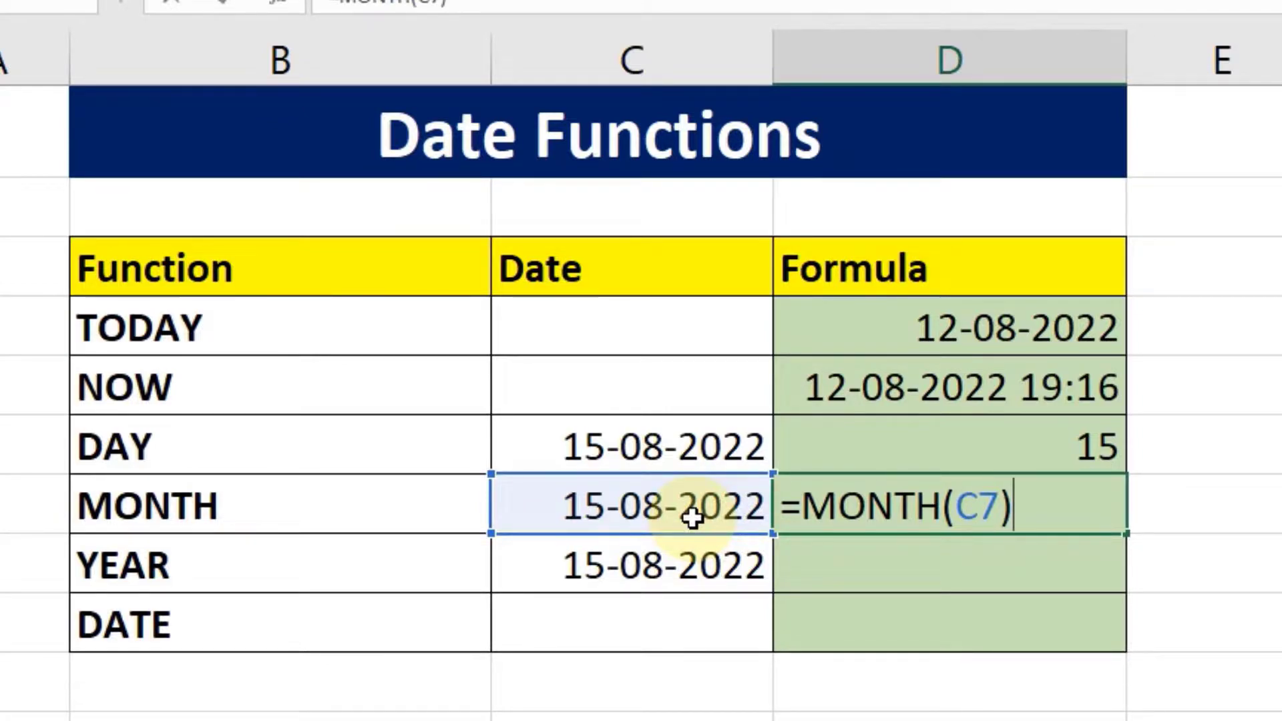
key(Return)
click(661, 506)
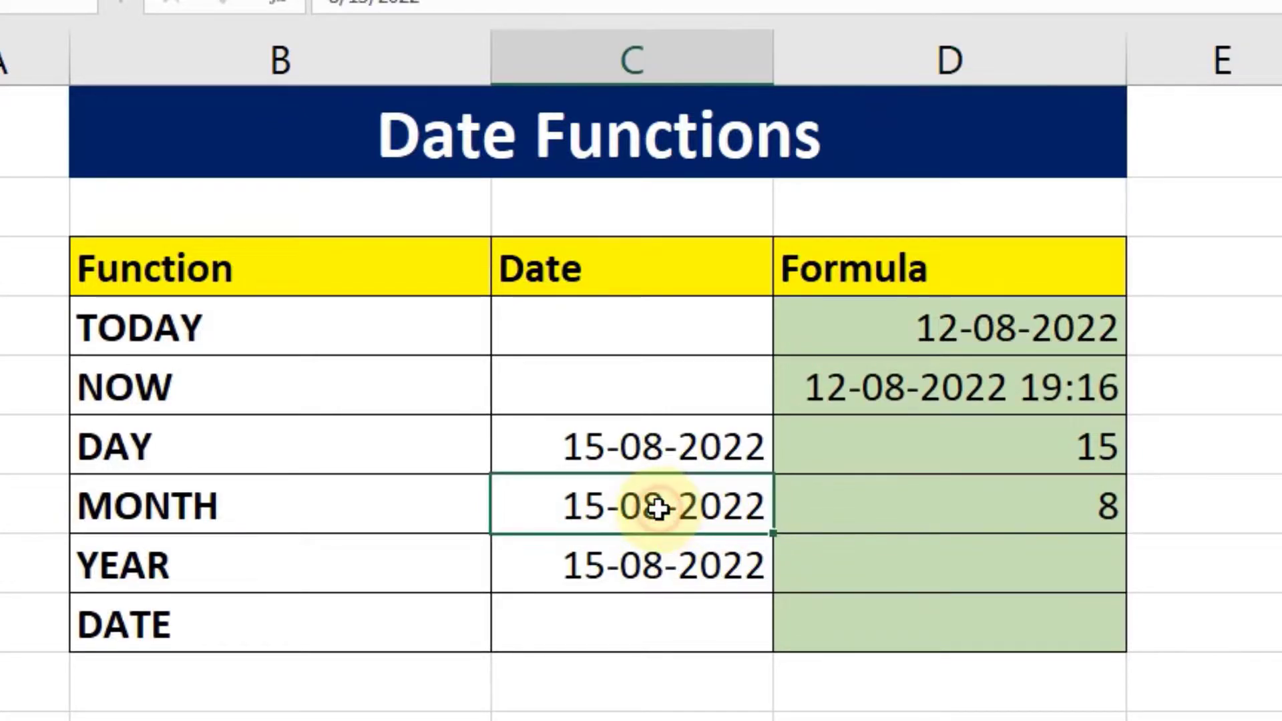
click(1092, 514)
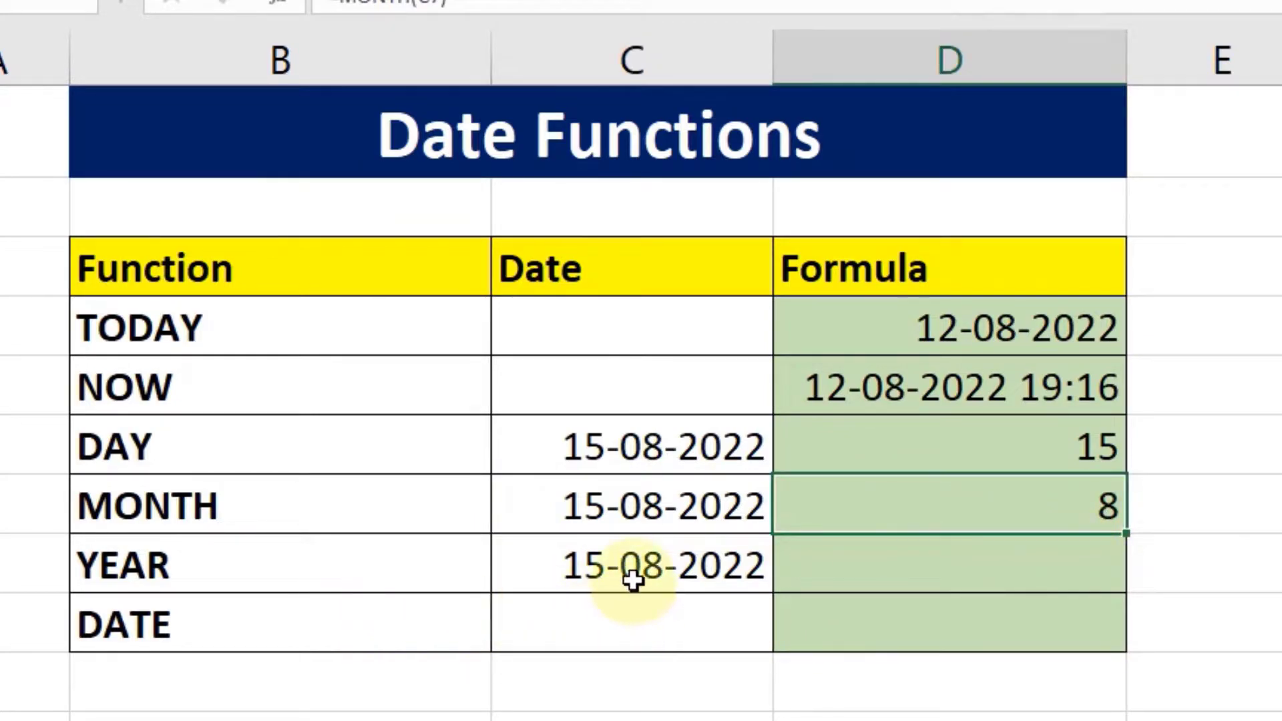
Step: Enter =YEAR(C8) in D8, returning 2022 from the 15-08-2022 date
click(837, 574)
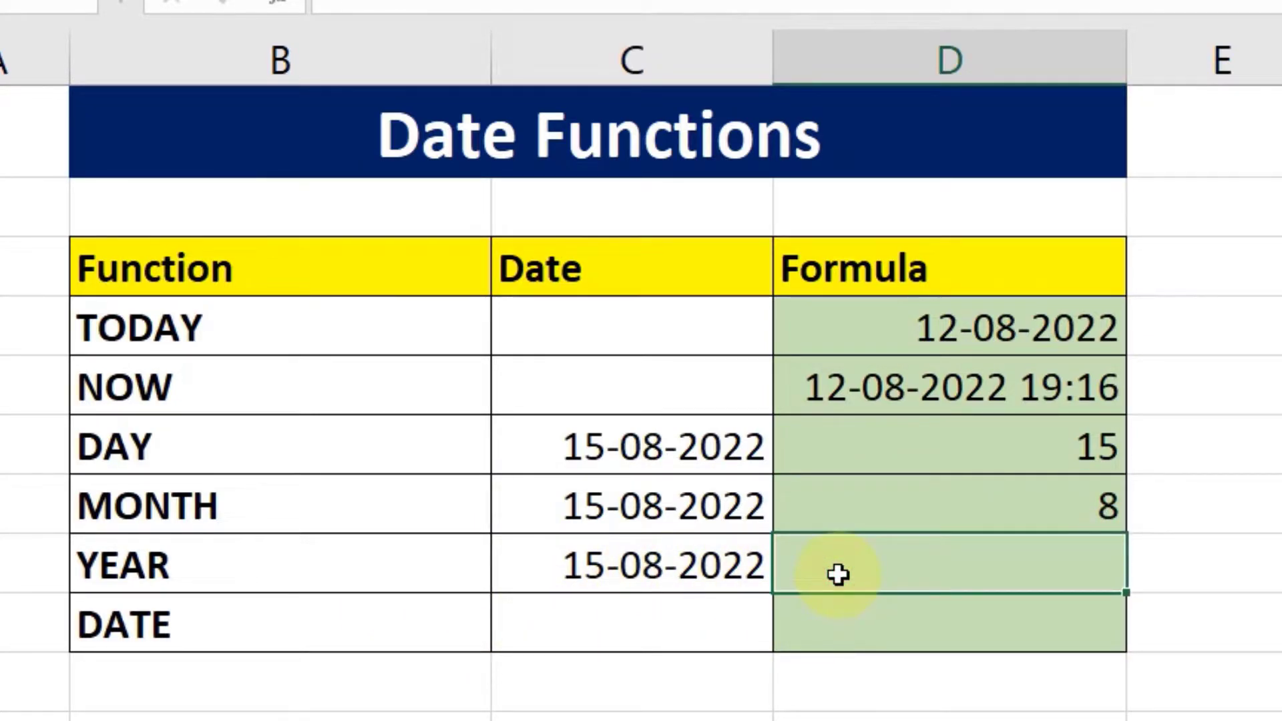
text(=YEAR)
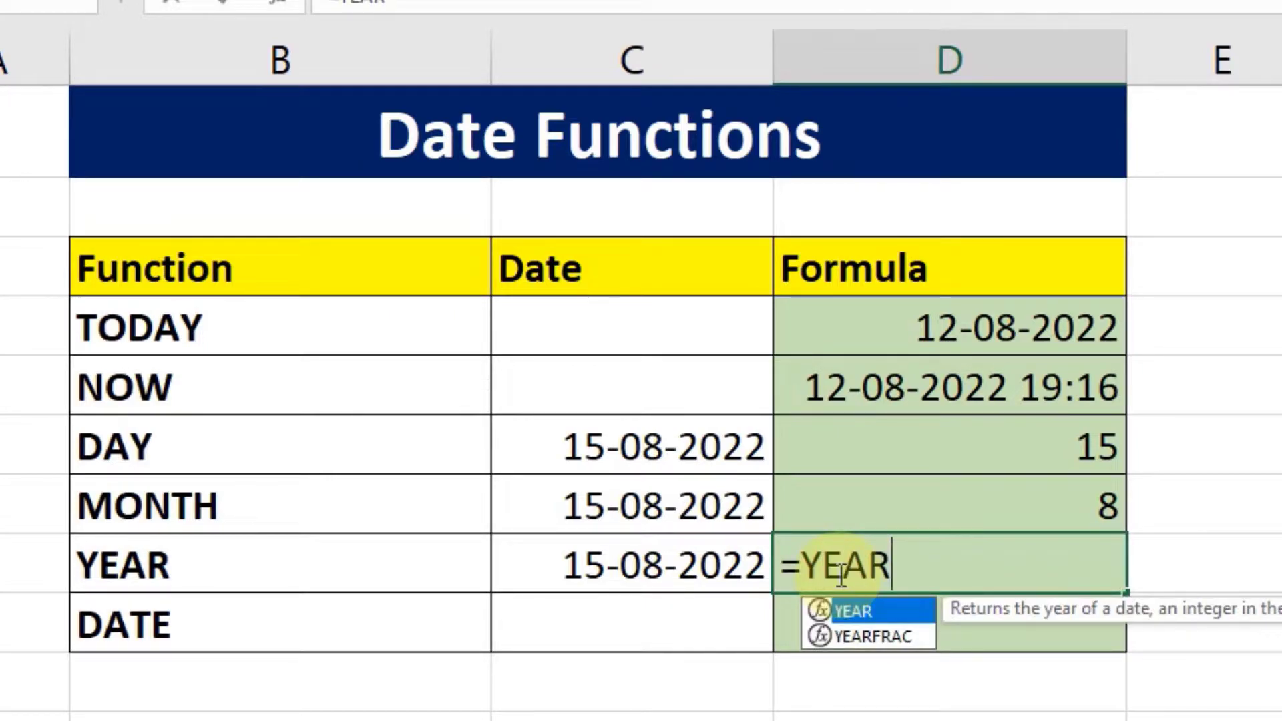
text(()
click(631, 570)
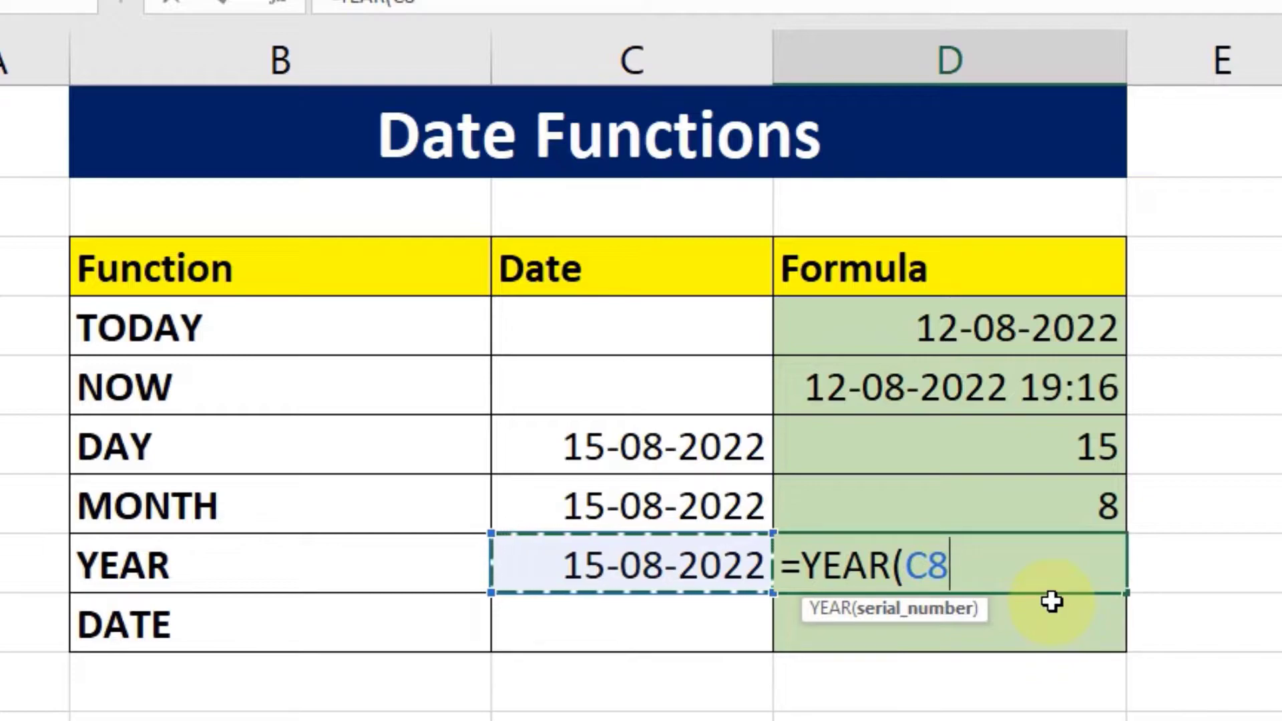
text())
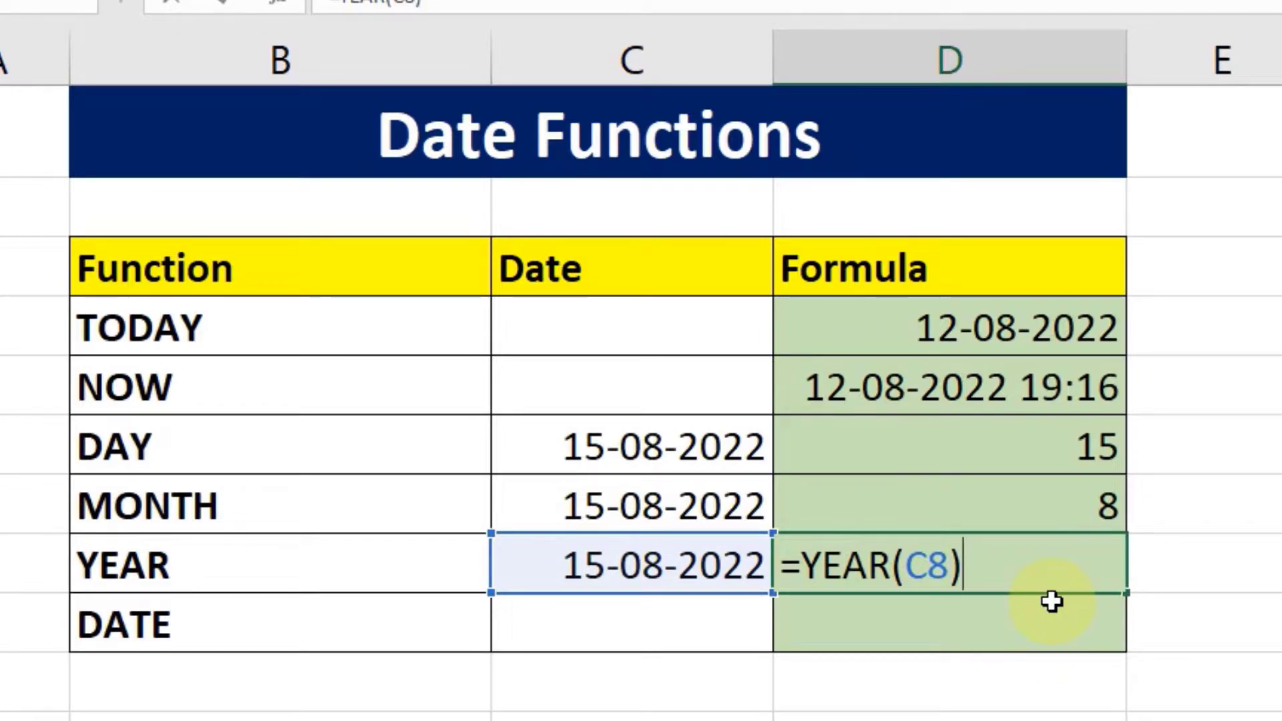
key(Return)
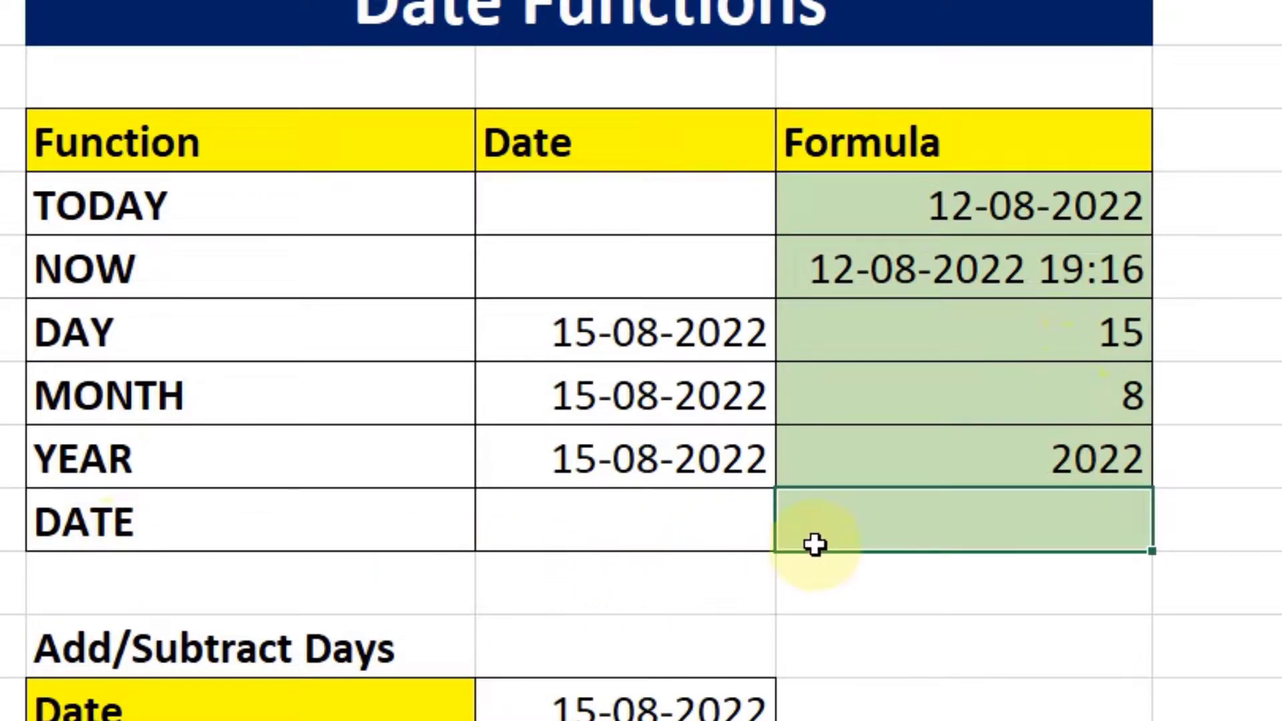
Step: Enter =DATE(D8,D7,D6) in D9, combining year, month and day into 15-08-2022
click(889, 539)
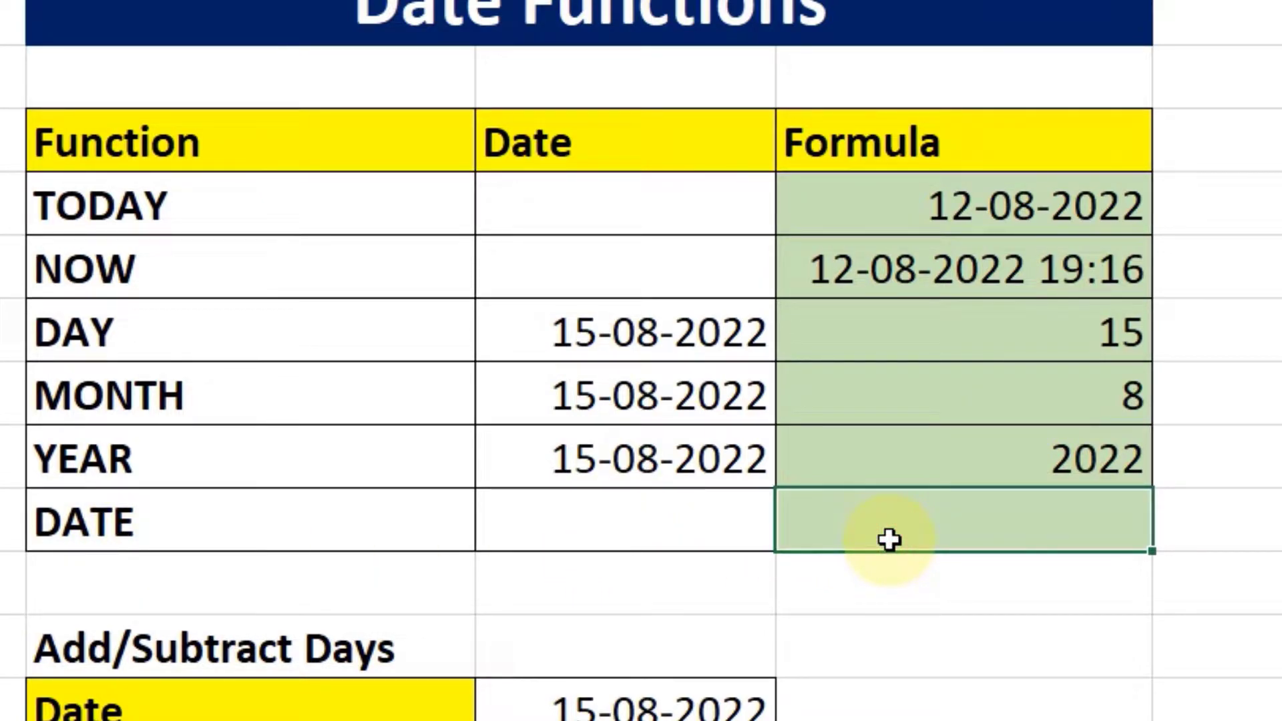
text(=DAT)
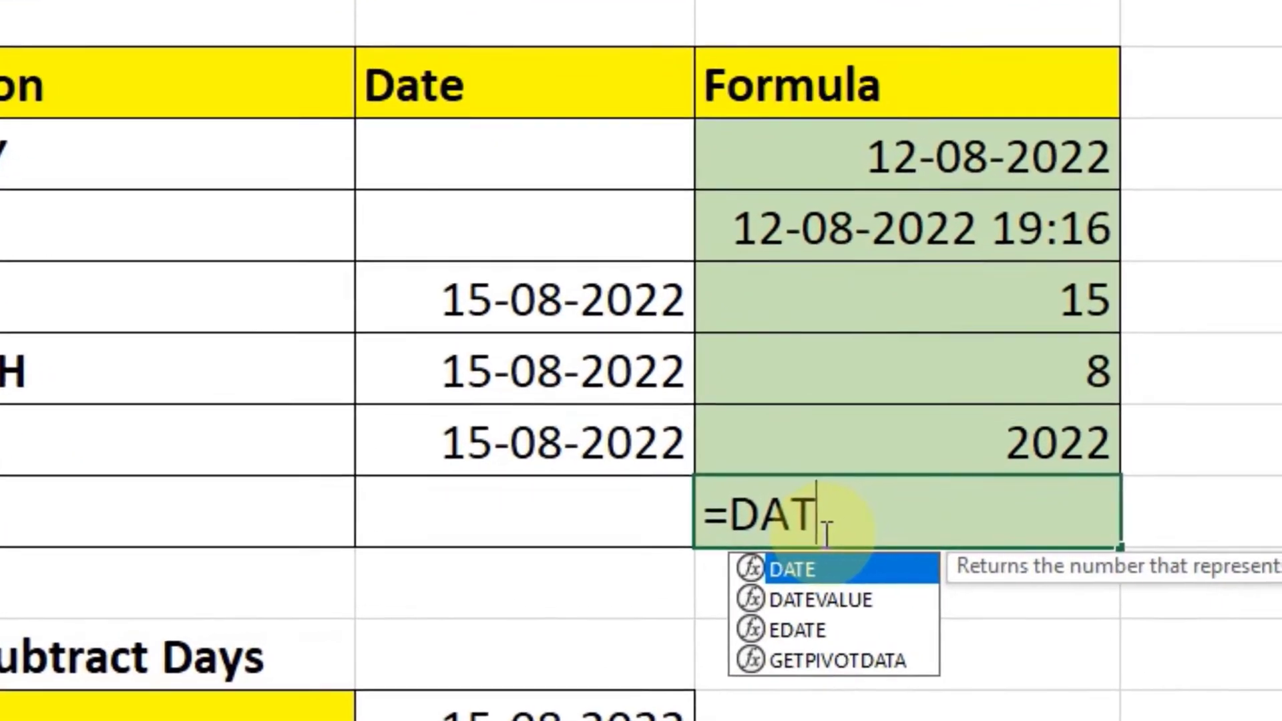
text(E()
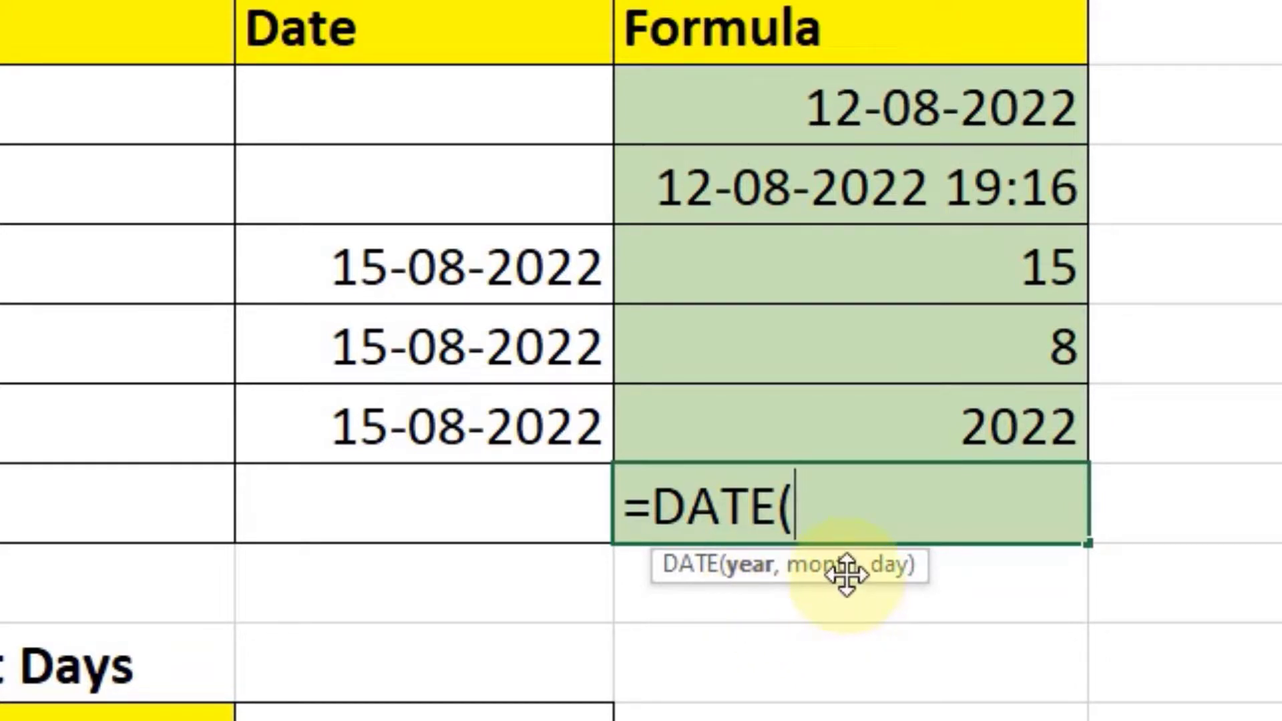
click(956, 428)
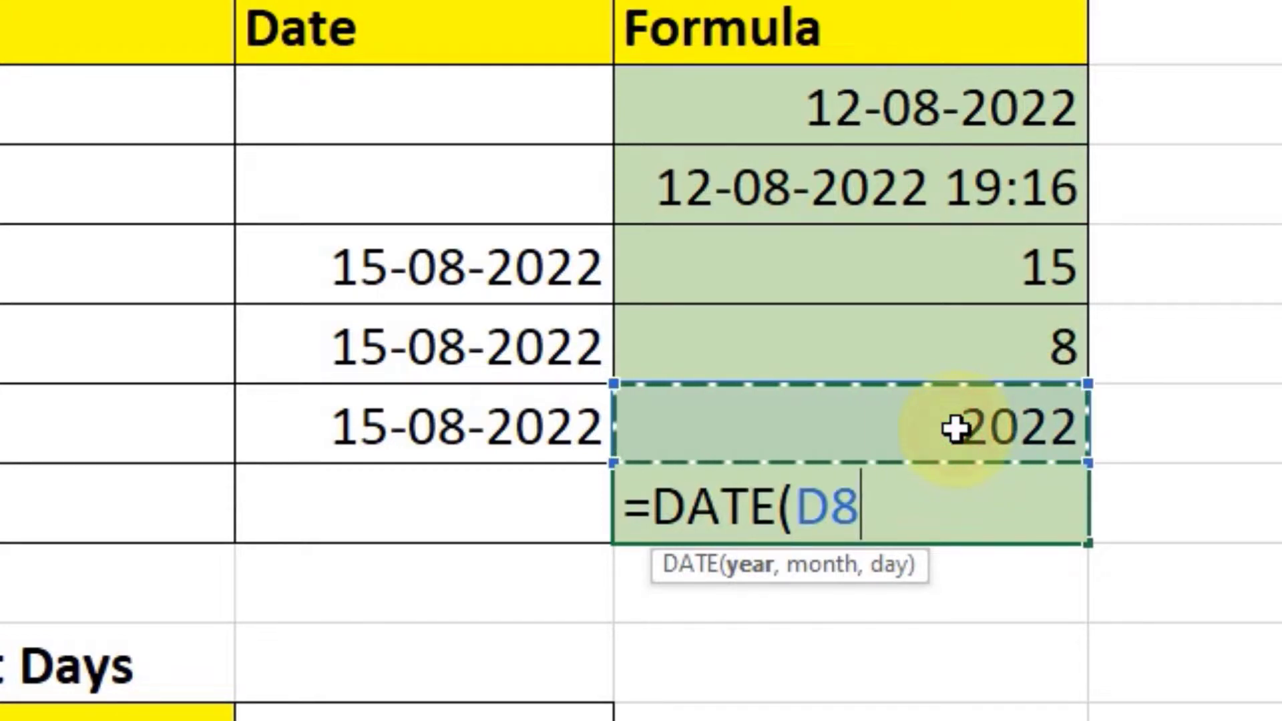
text(,)
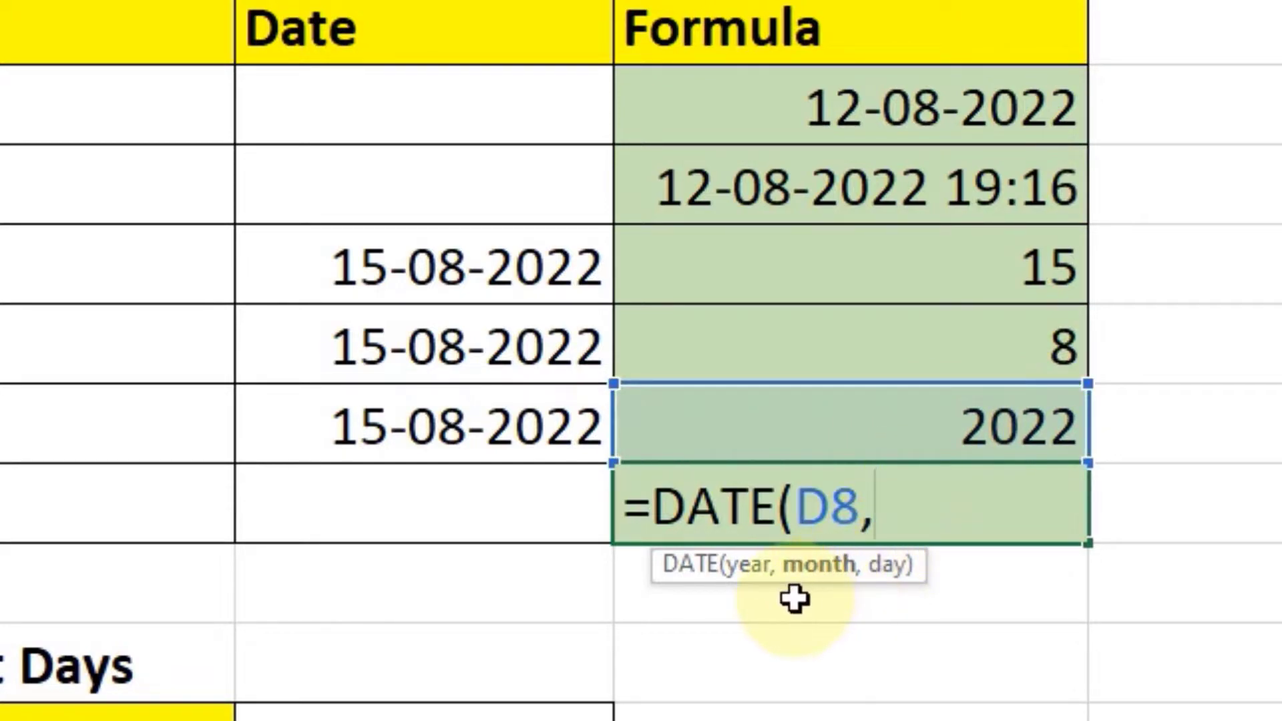
click(1041, 349)
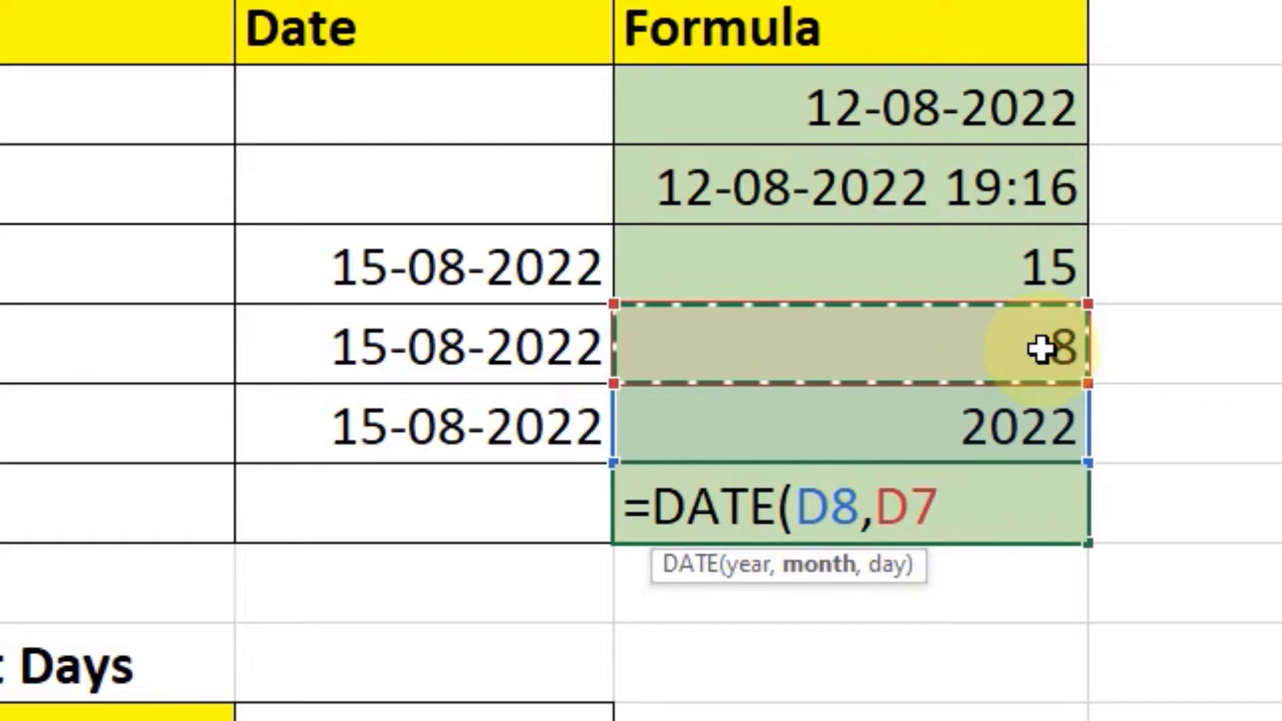
text(,)
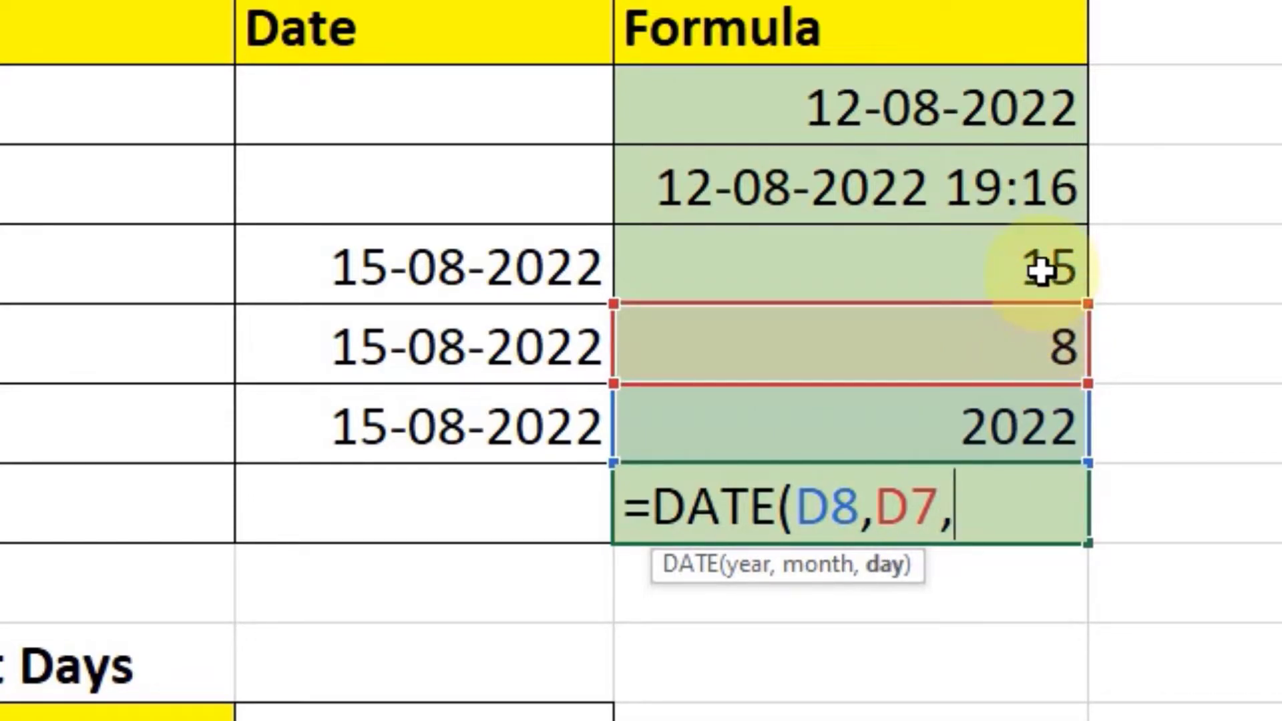
click(1042, 269)
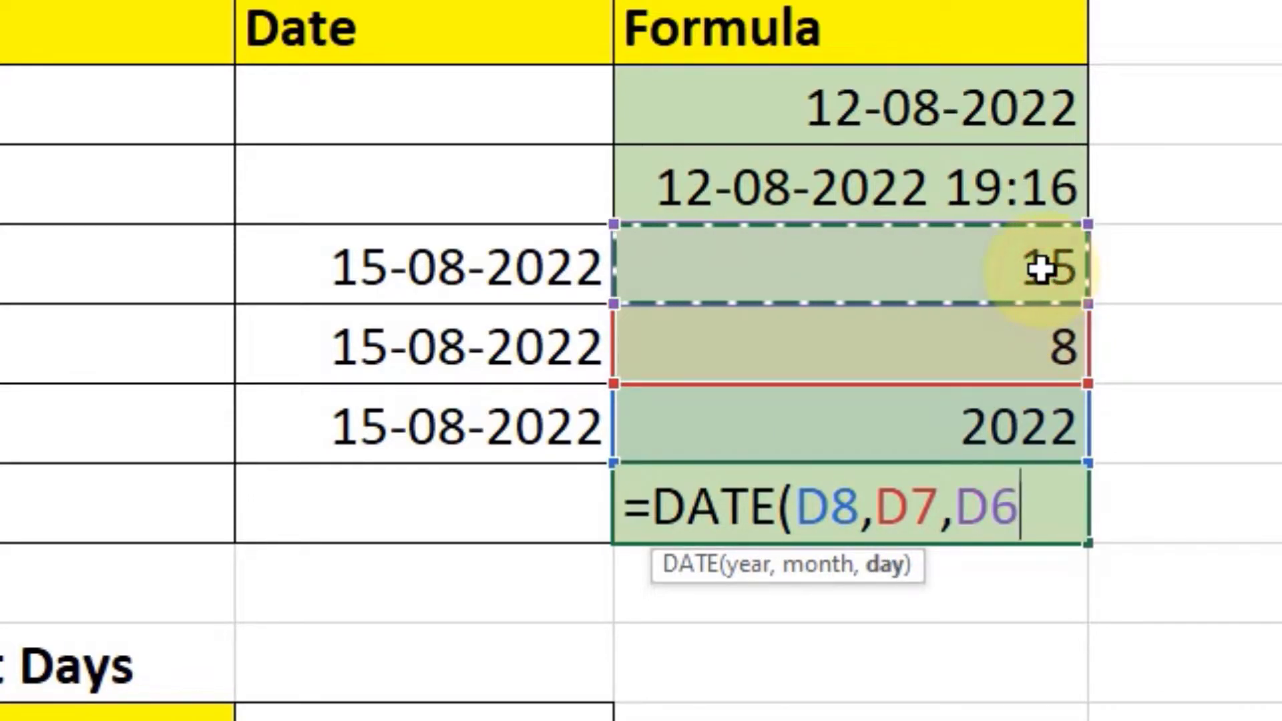
text())
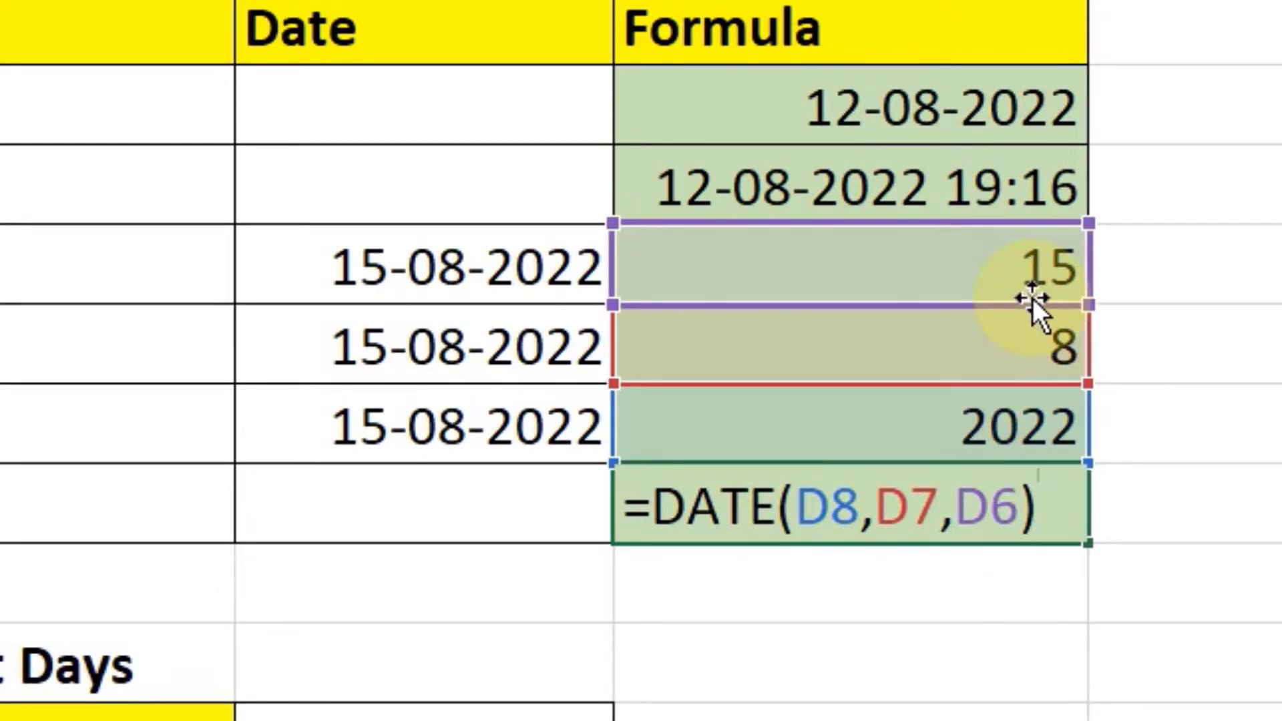
key(Return)
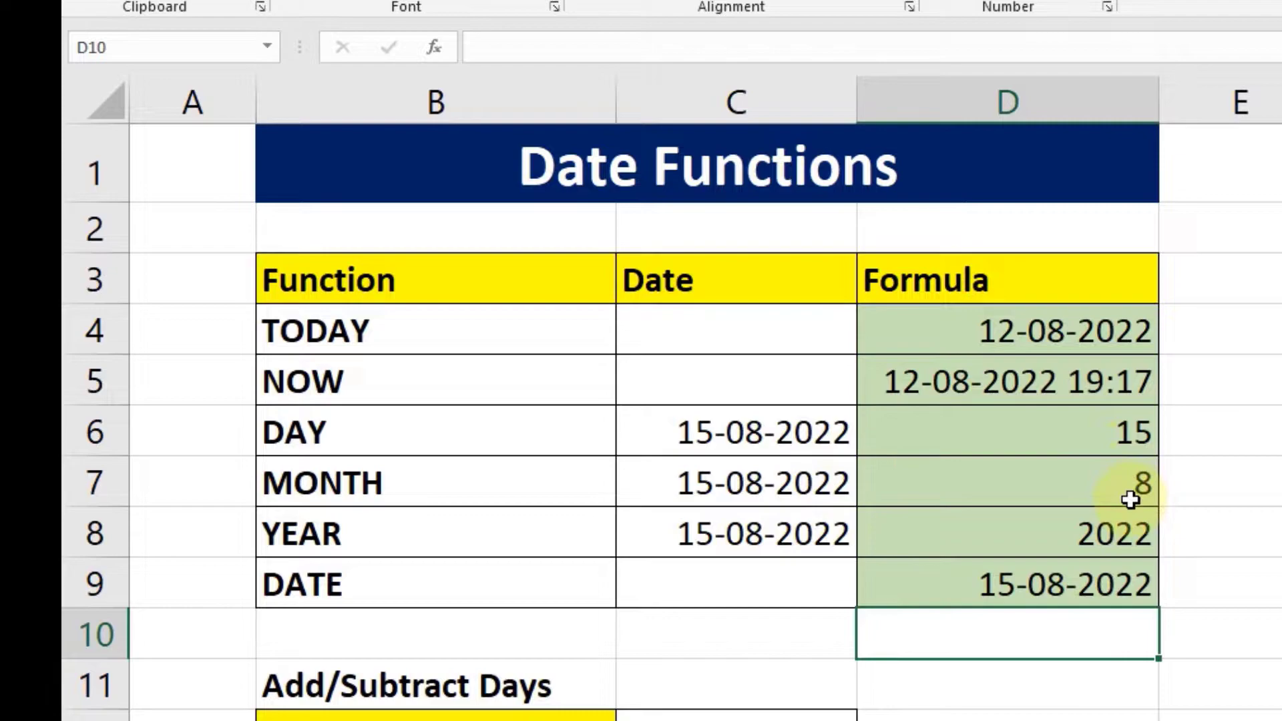
click(942, 587)
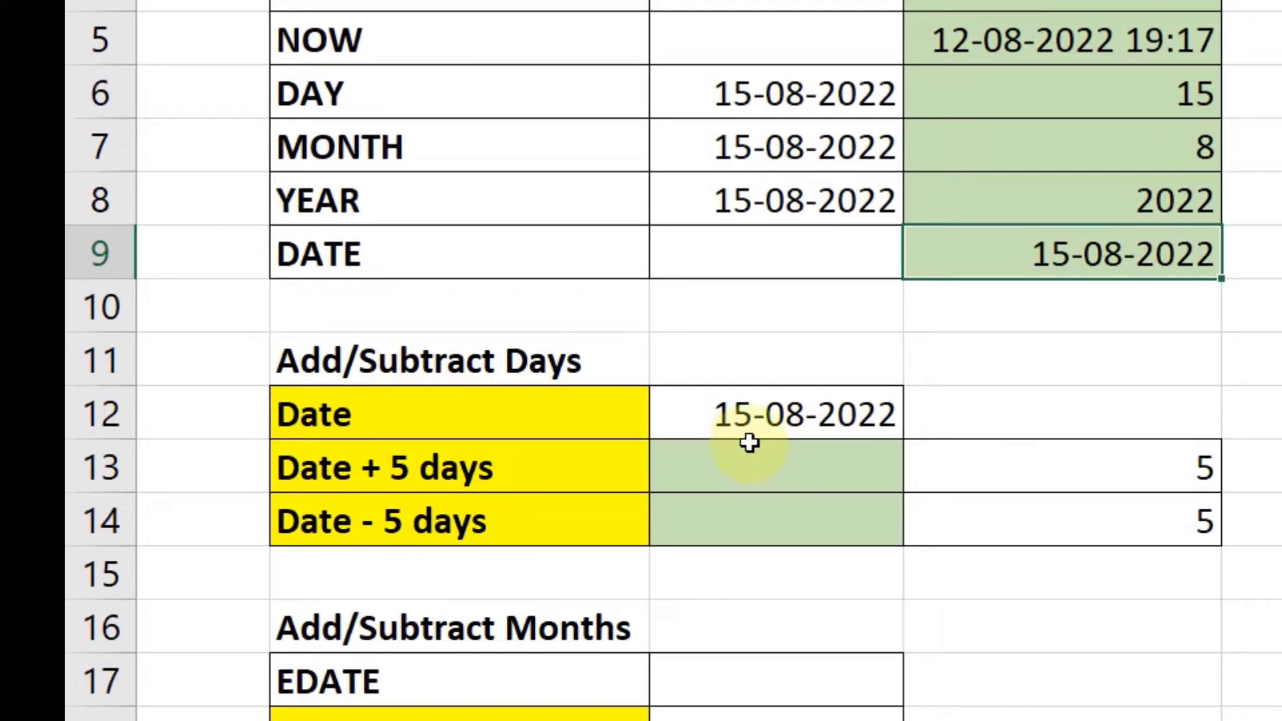
click(747, 414)
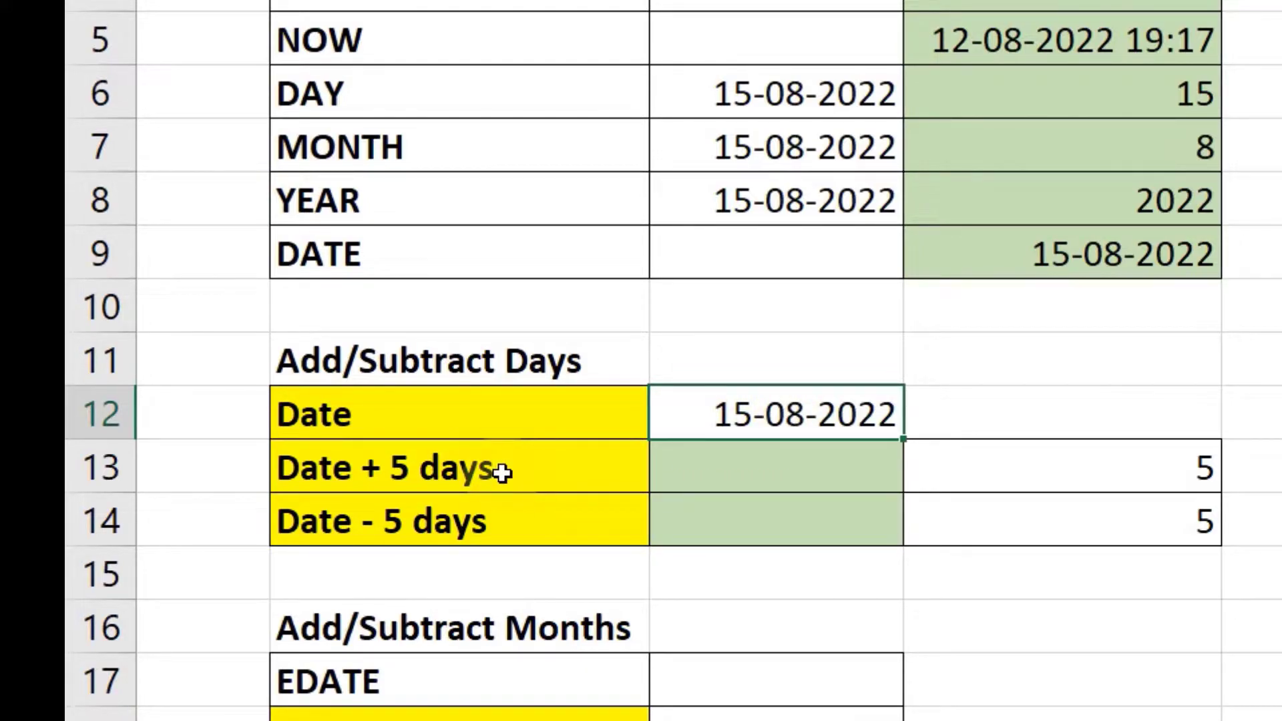
click(763, 421)
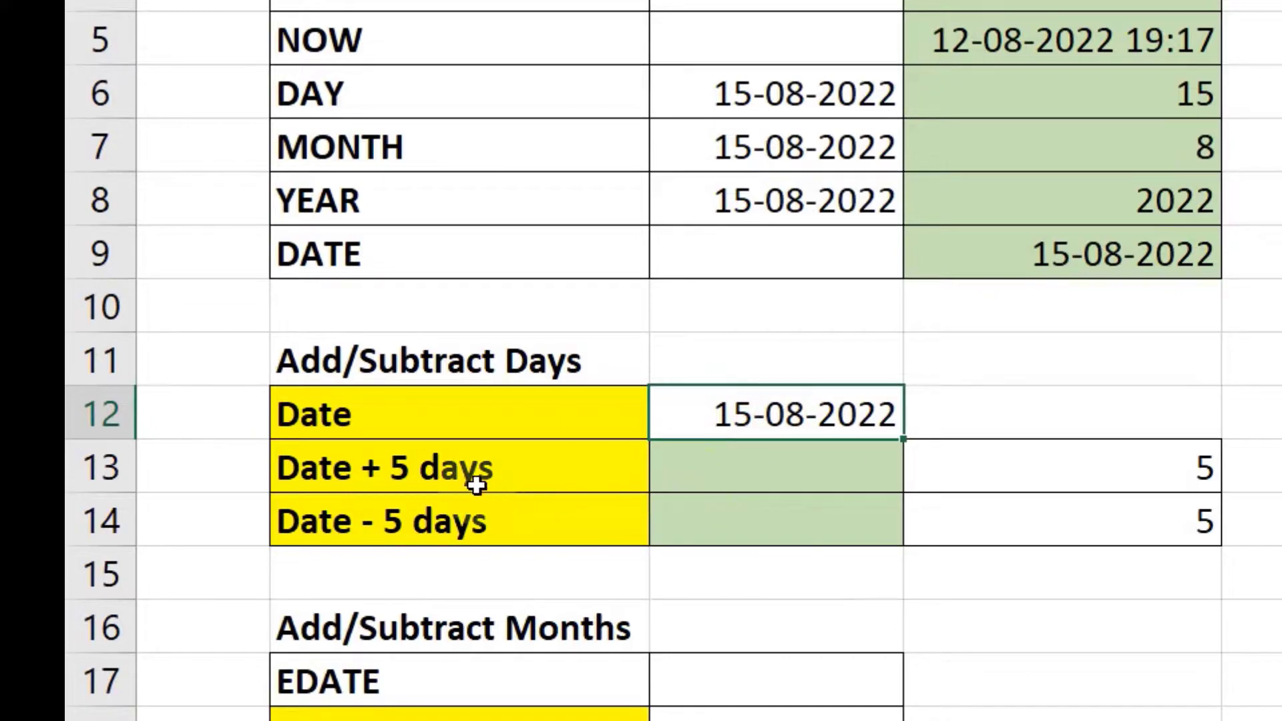
Step: Enter =C12+D13 in C13 to add 5 days, giving 20-08-2022
click(777, 474)
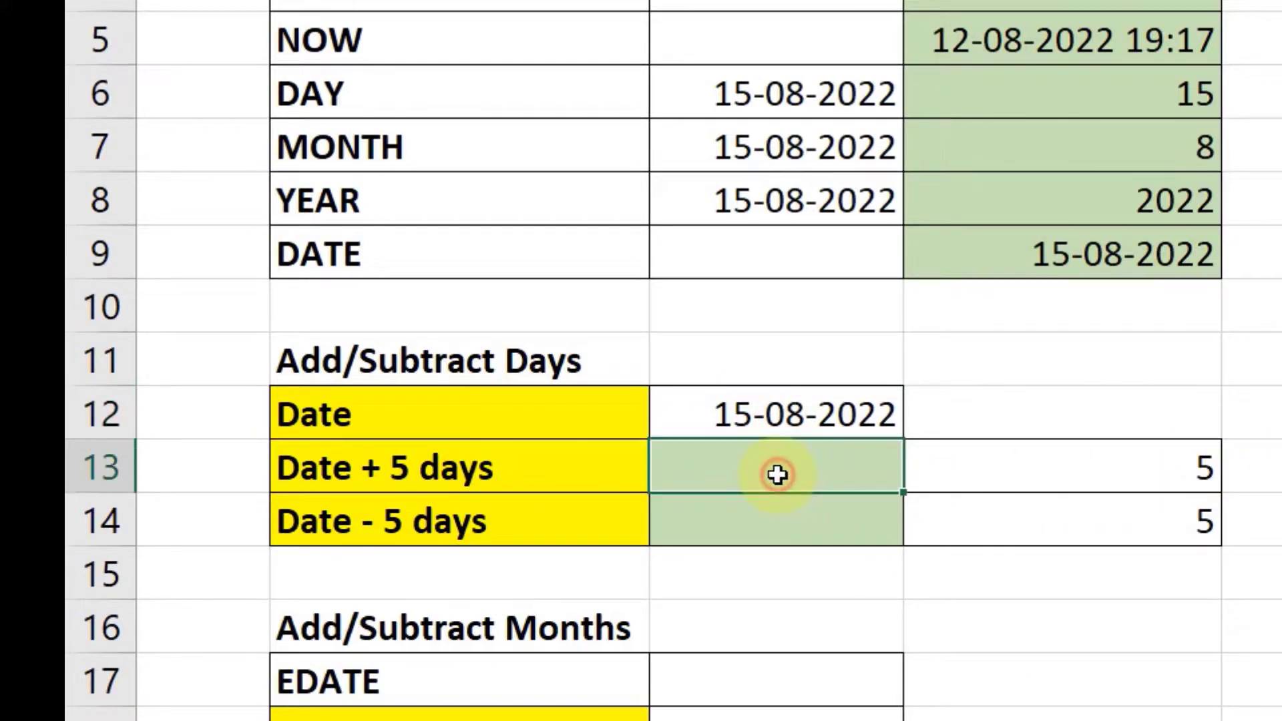
text(=)
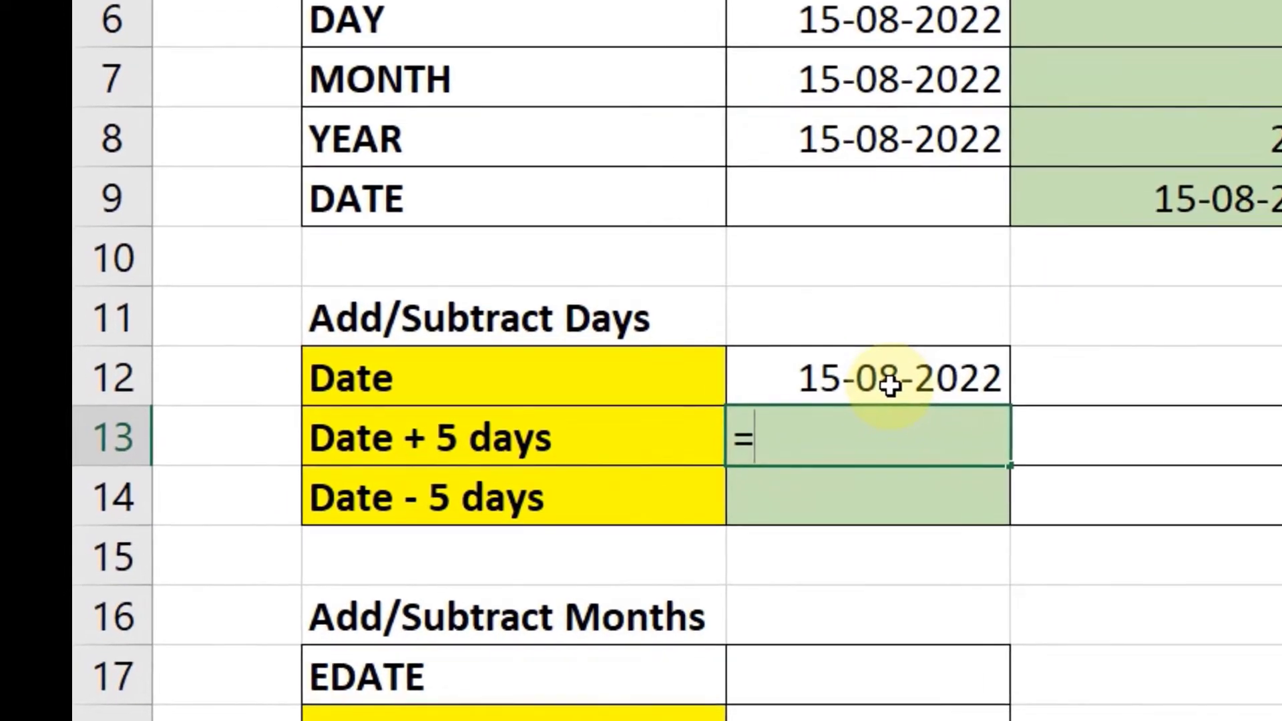
click(690, 378)
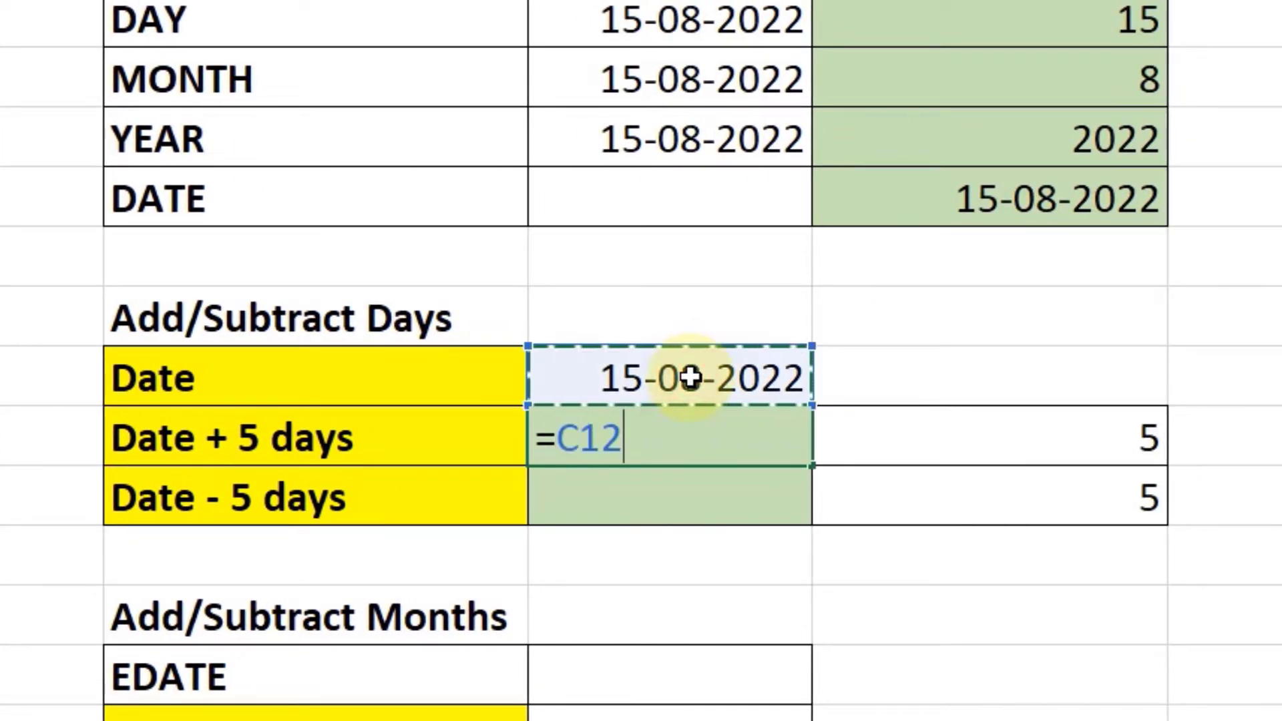
text(+)
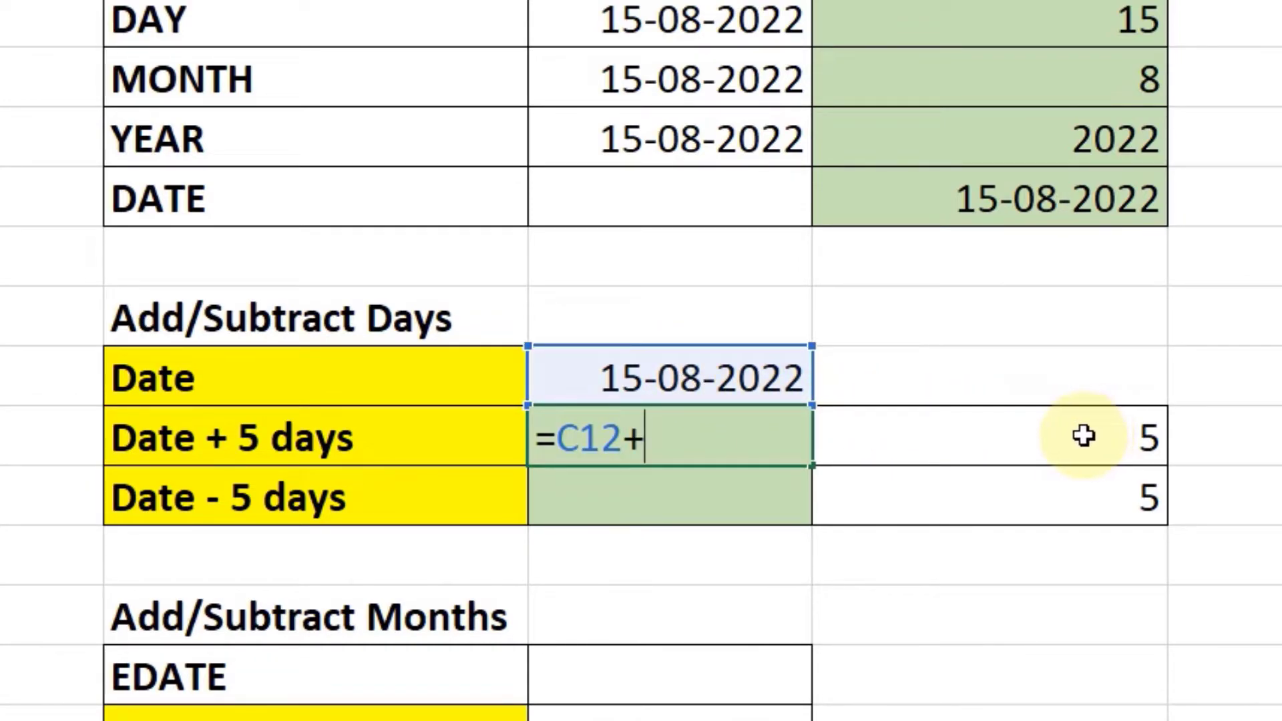
click(1044, 441)
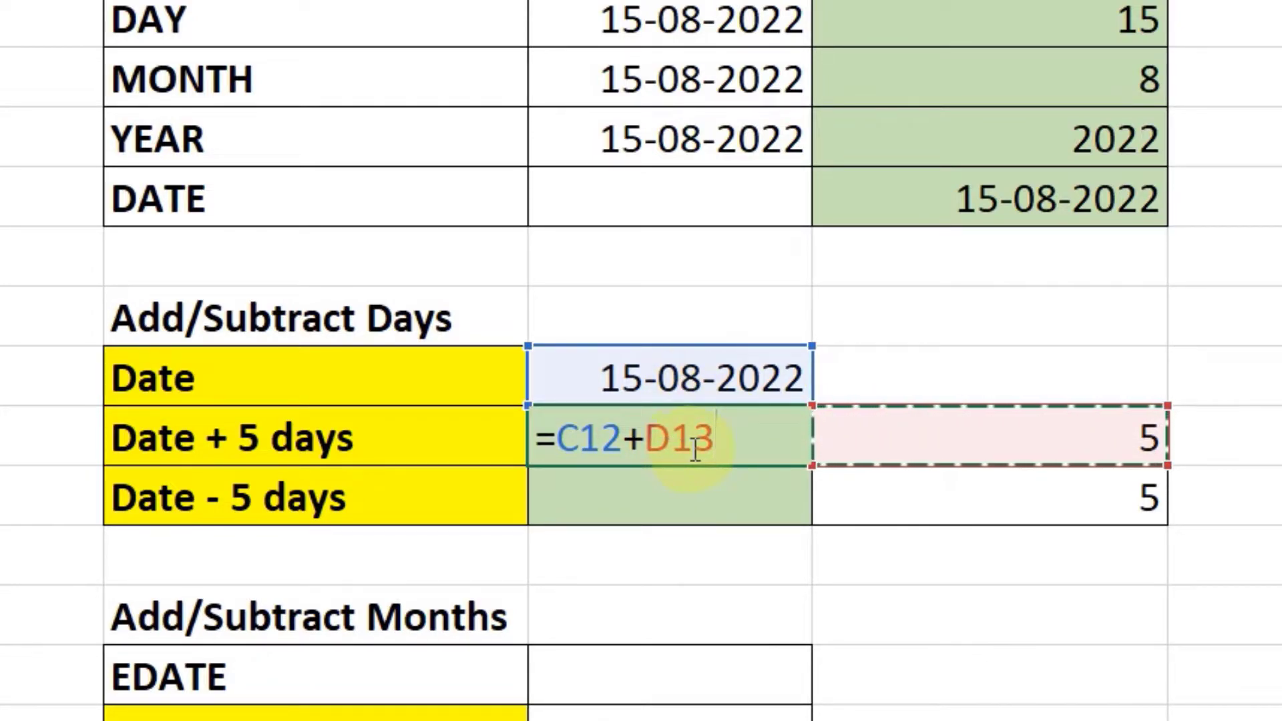
key(Return)
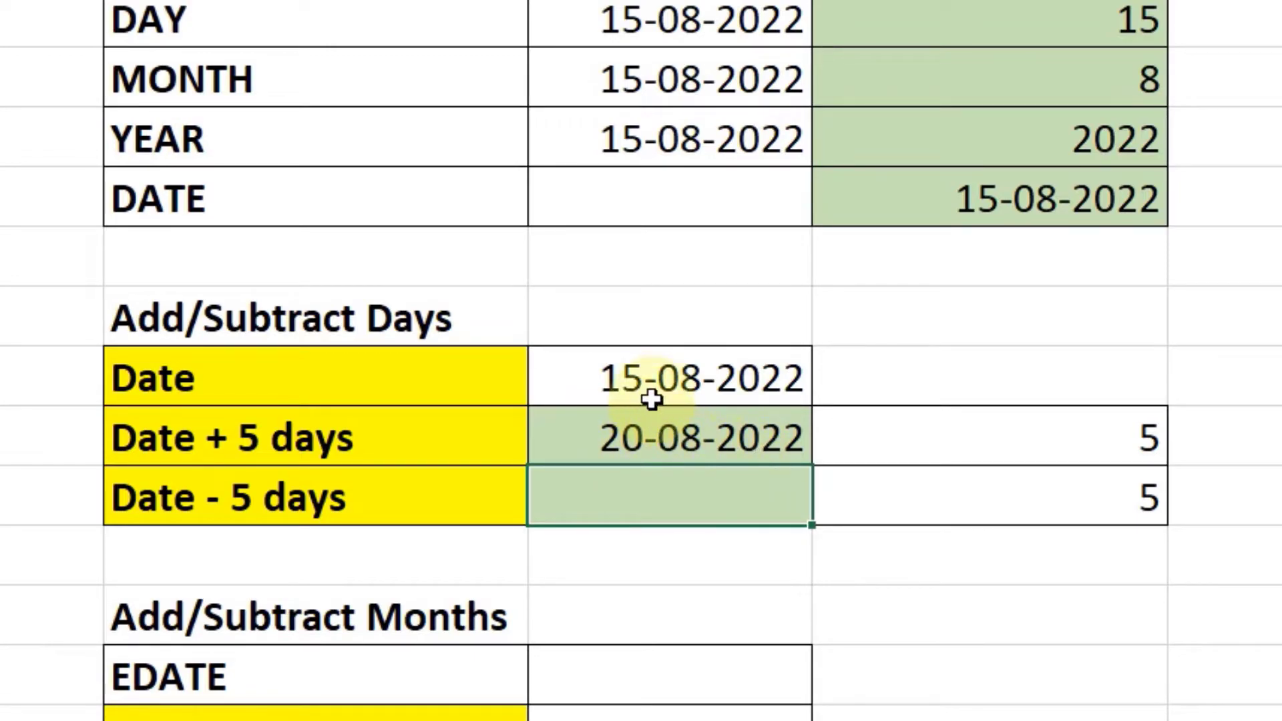
click(646, 376)
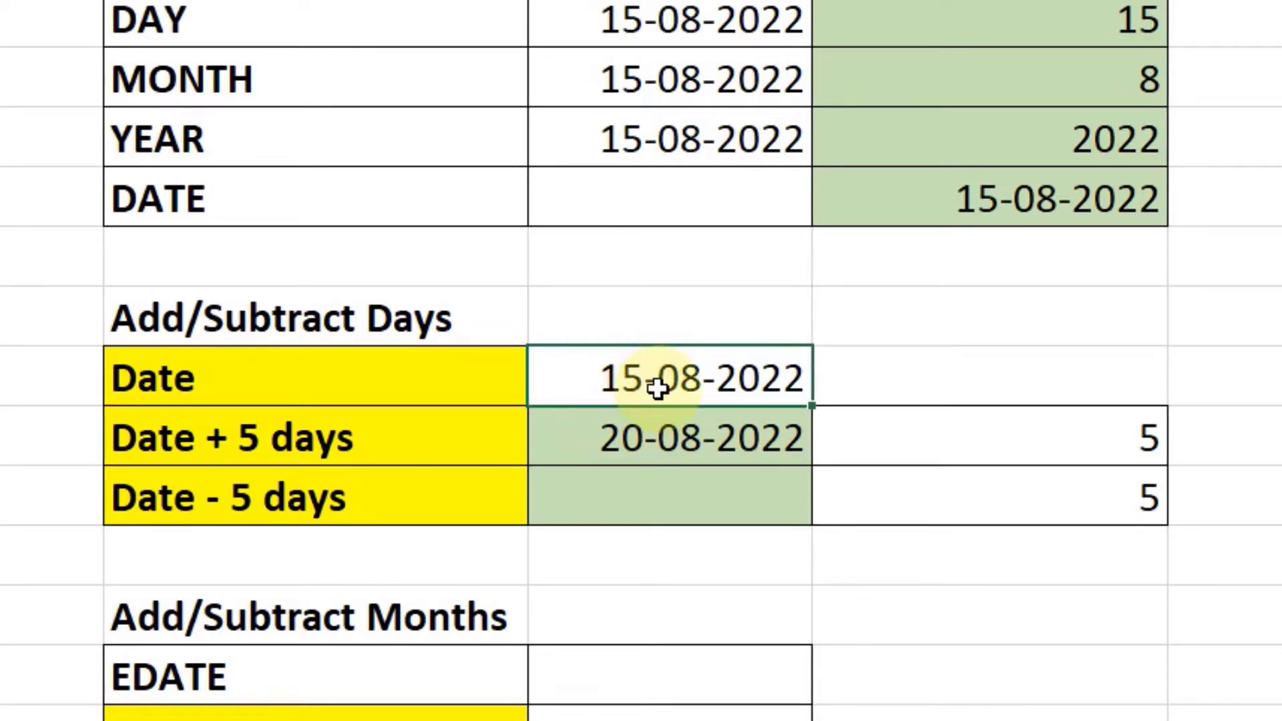
Step: Enter =C12-D14 in C14 to subtract 5 days, giving 10-08-2022
click(660, 499)
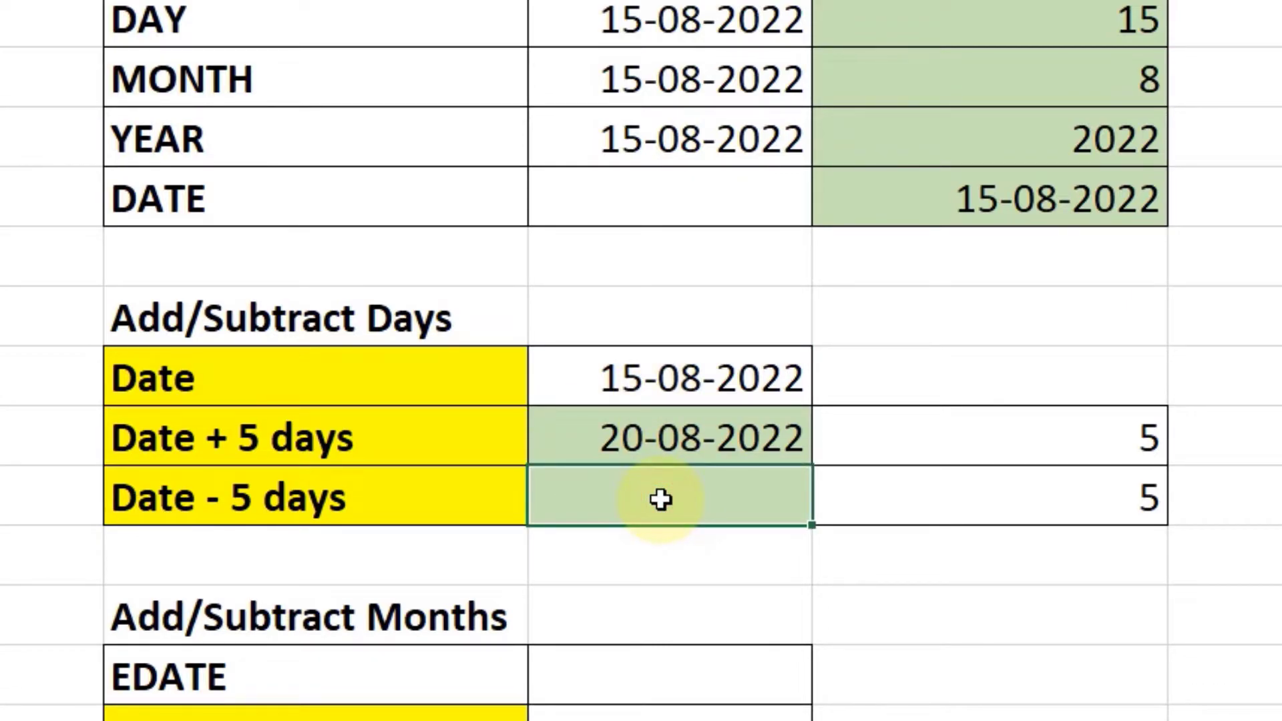
text(=)
click(669, 379)
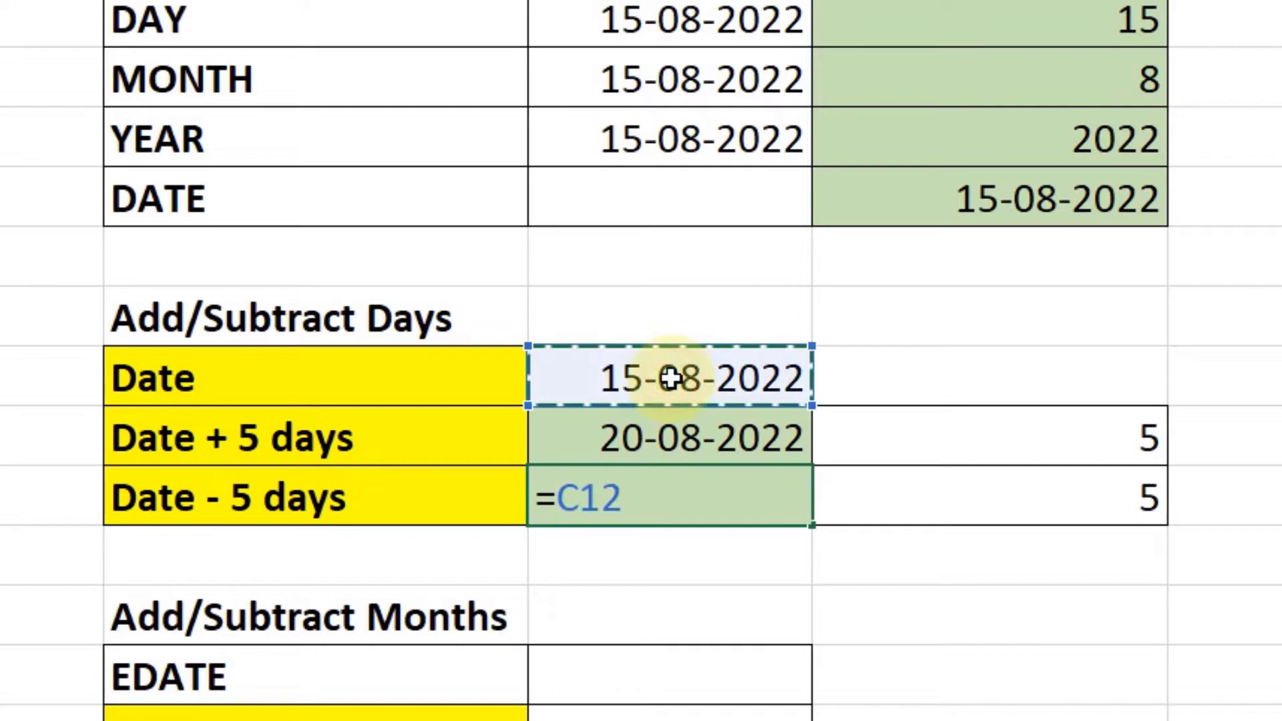
text(-)
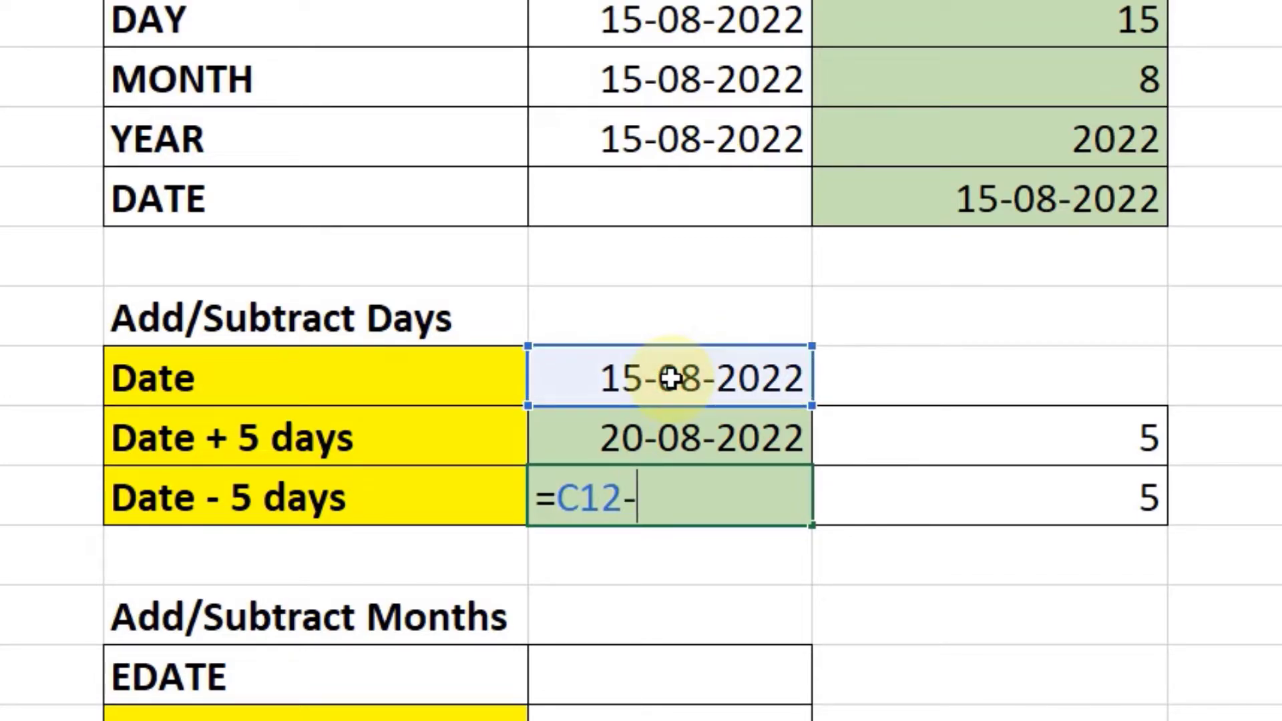
click(976, 503)
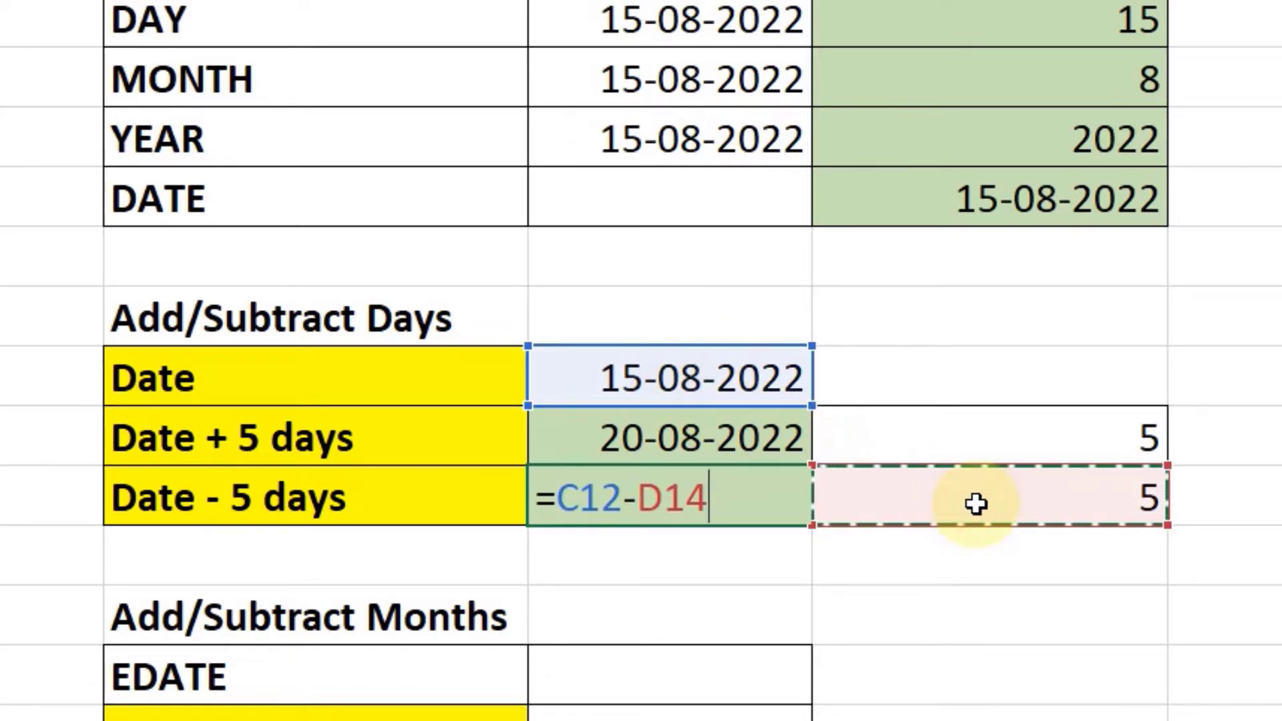
key(Return)
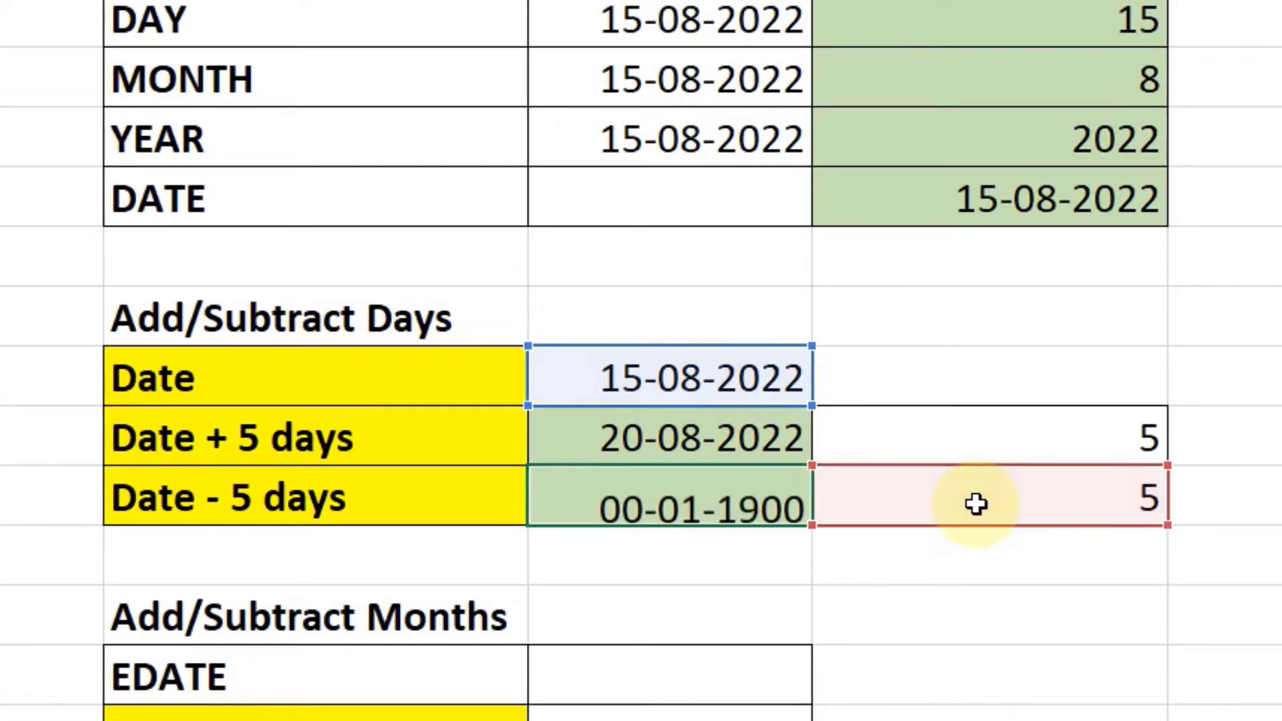
click(650, 383)
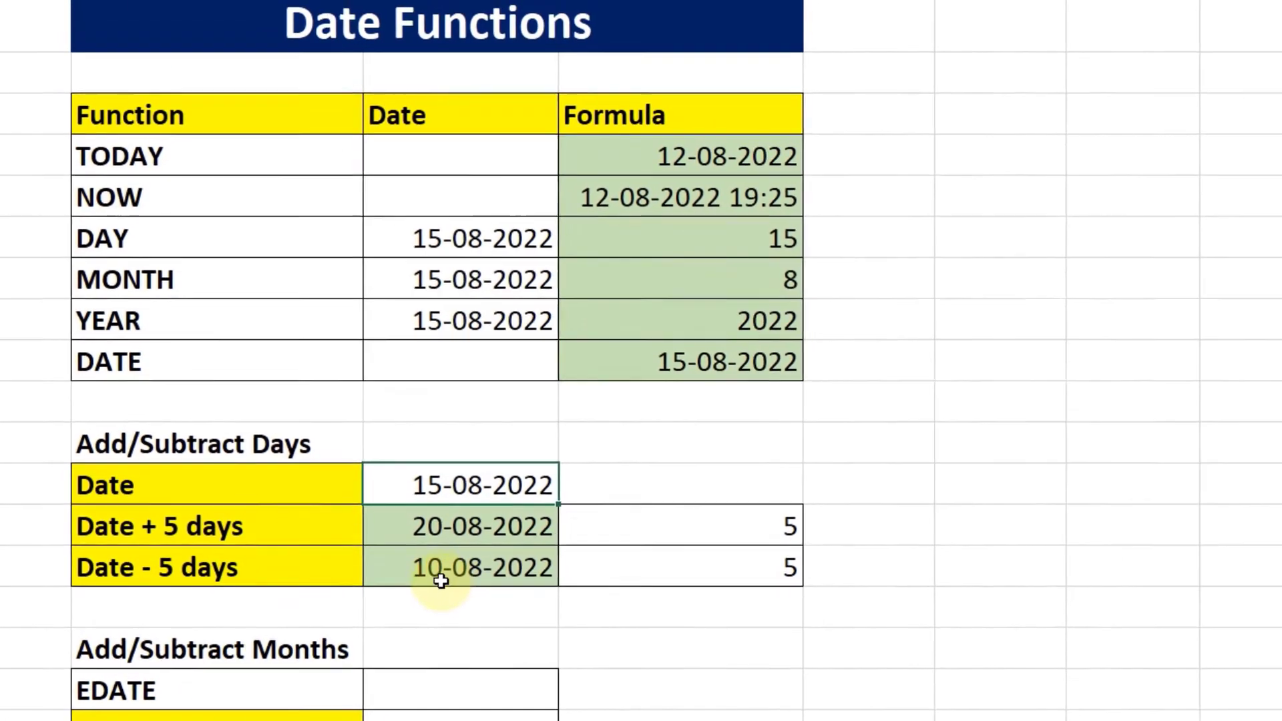
click(436, 578)
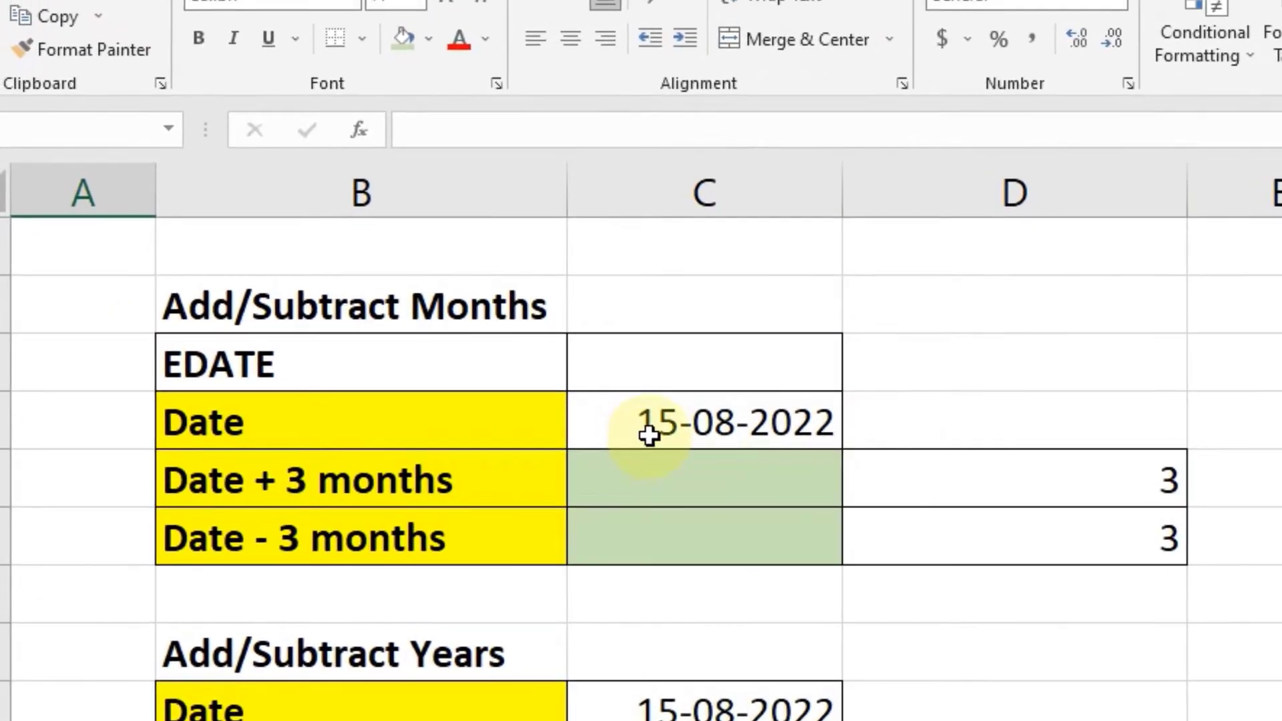
click(649, 434)
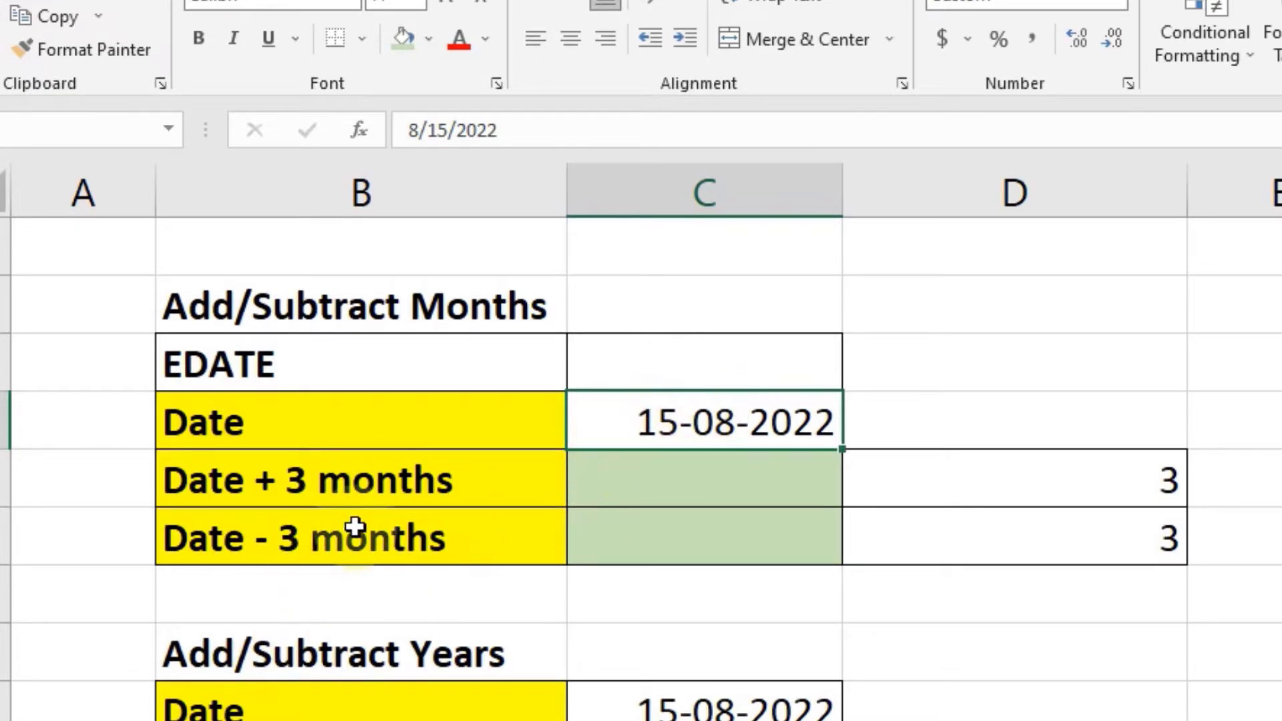
click(265, 373)
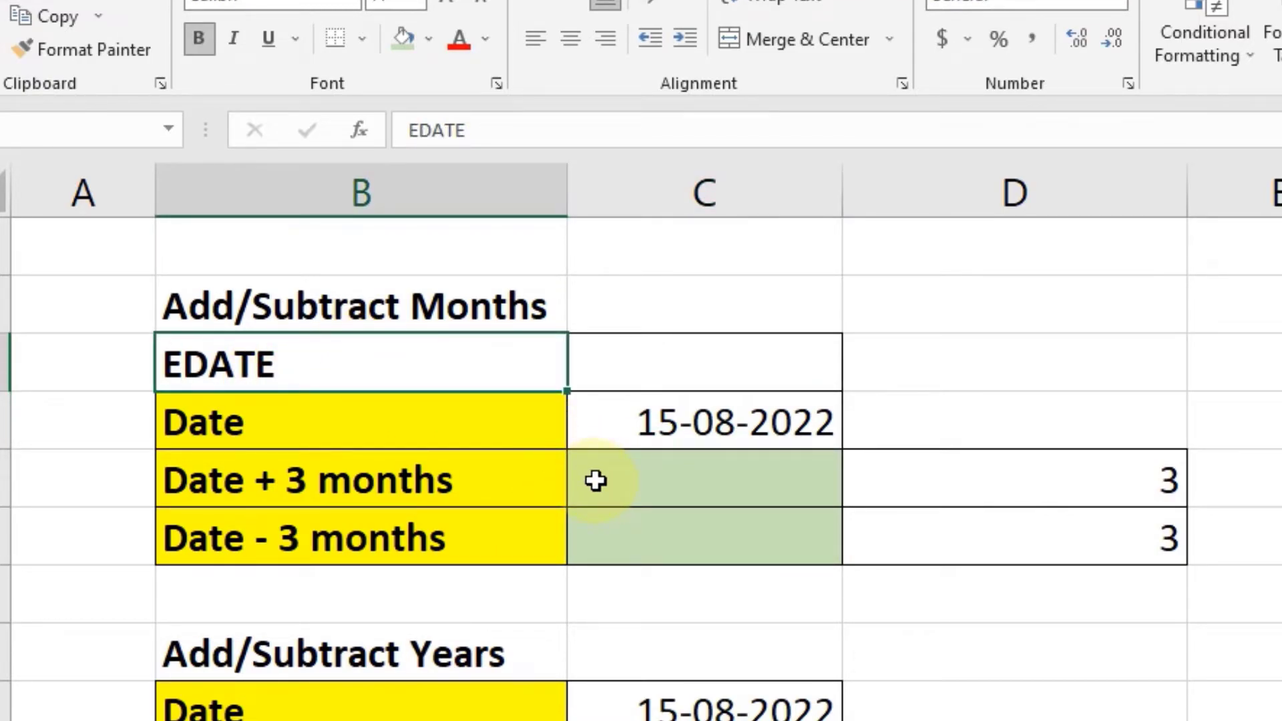
click(596, 480)
Step: Enter =EDATE(C18,3) in C19, giving 15-11-2022
text(=)
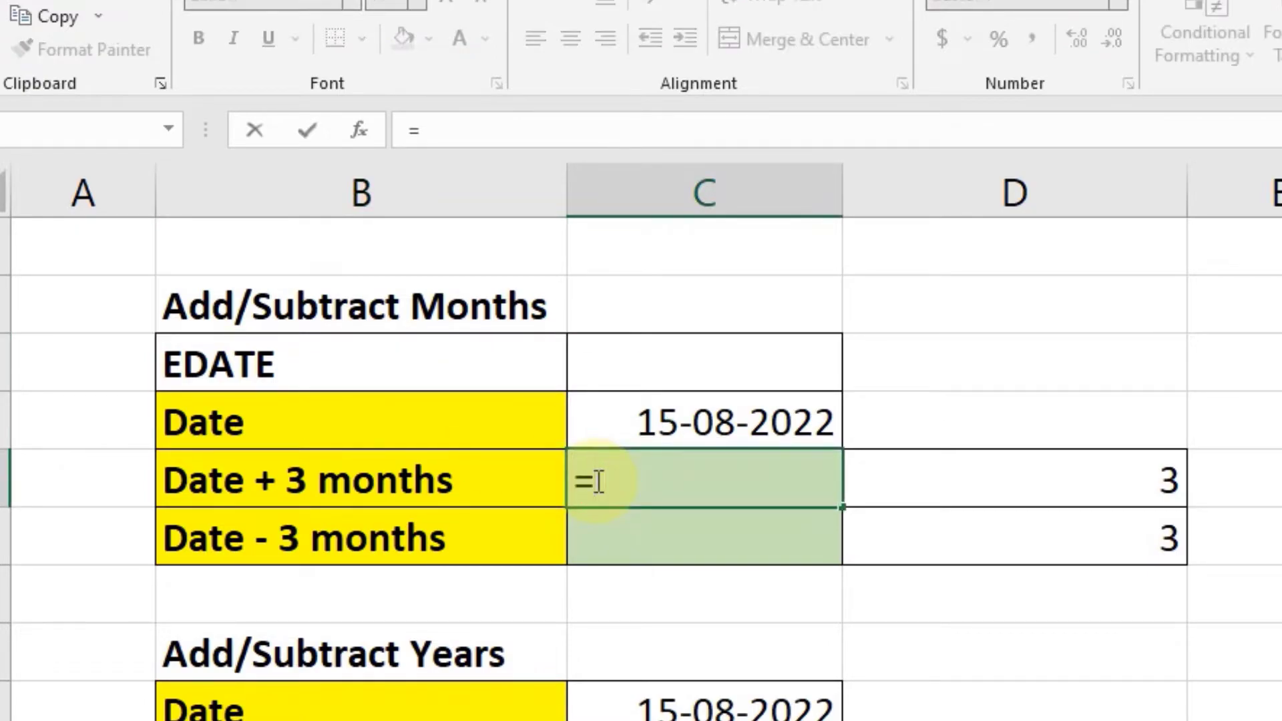
text(EDAT)
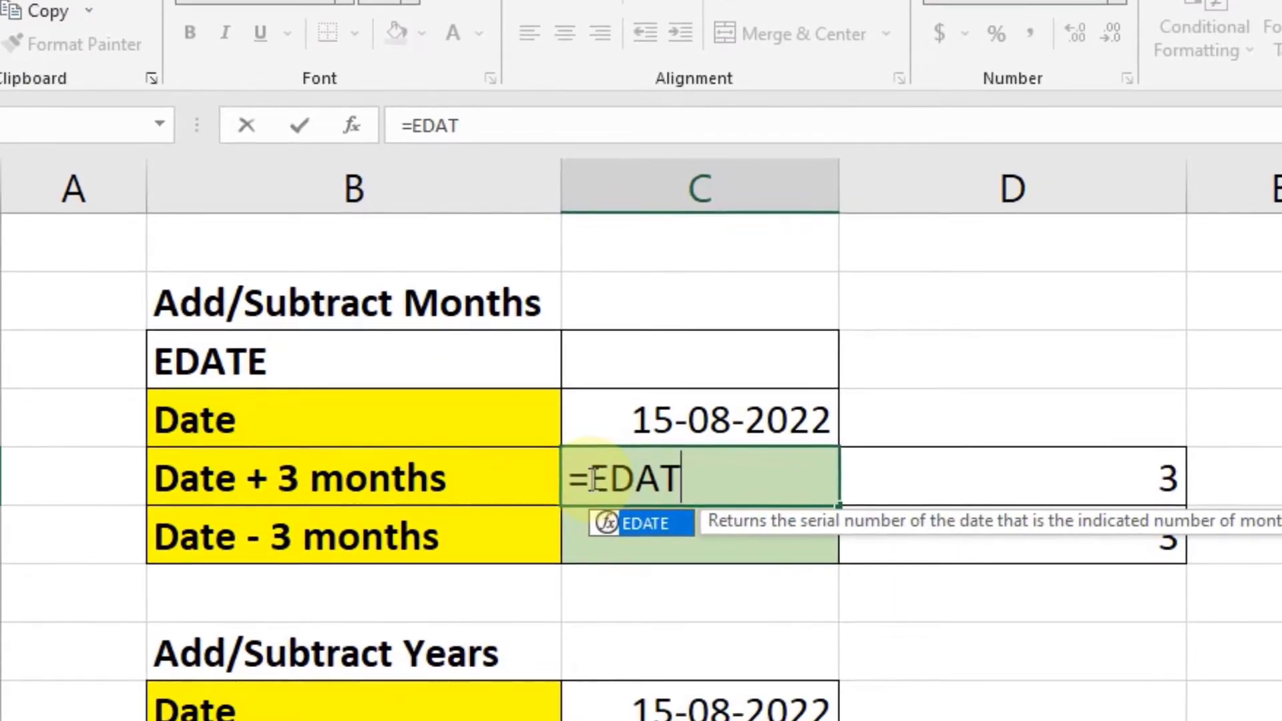
text(E()
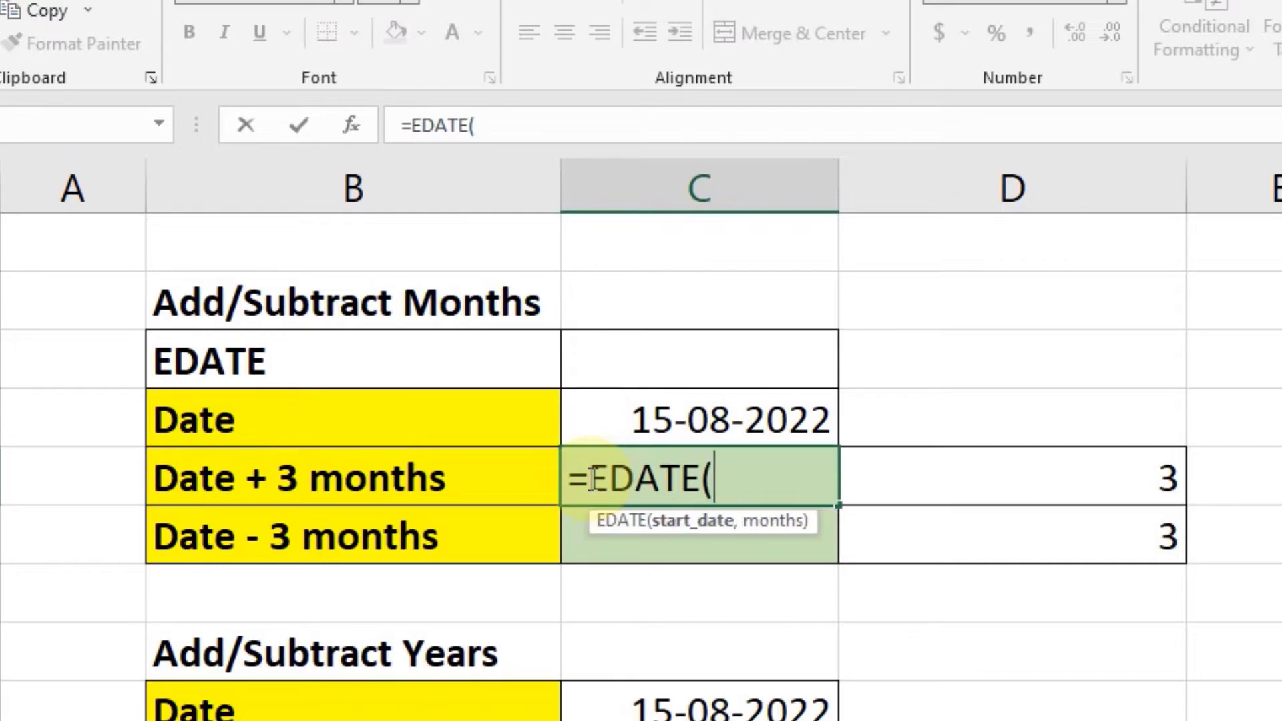
click(710, 419)
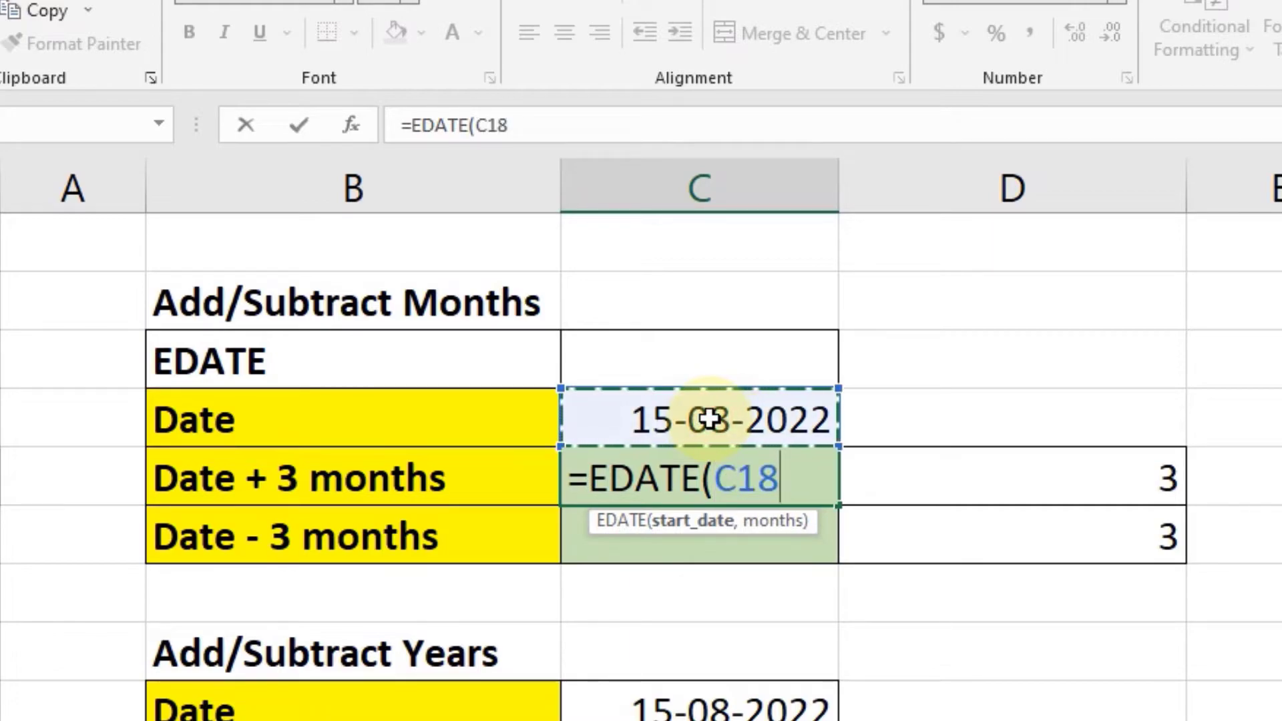
text(,)
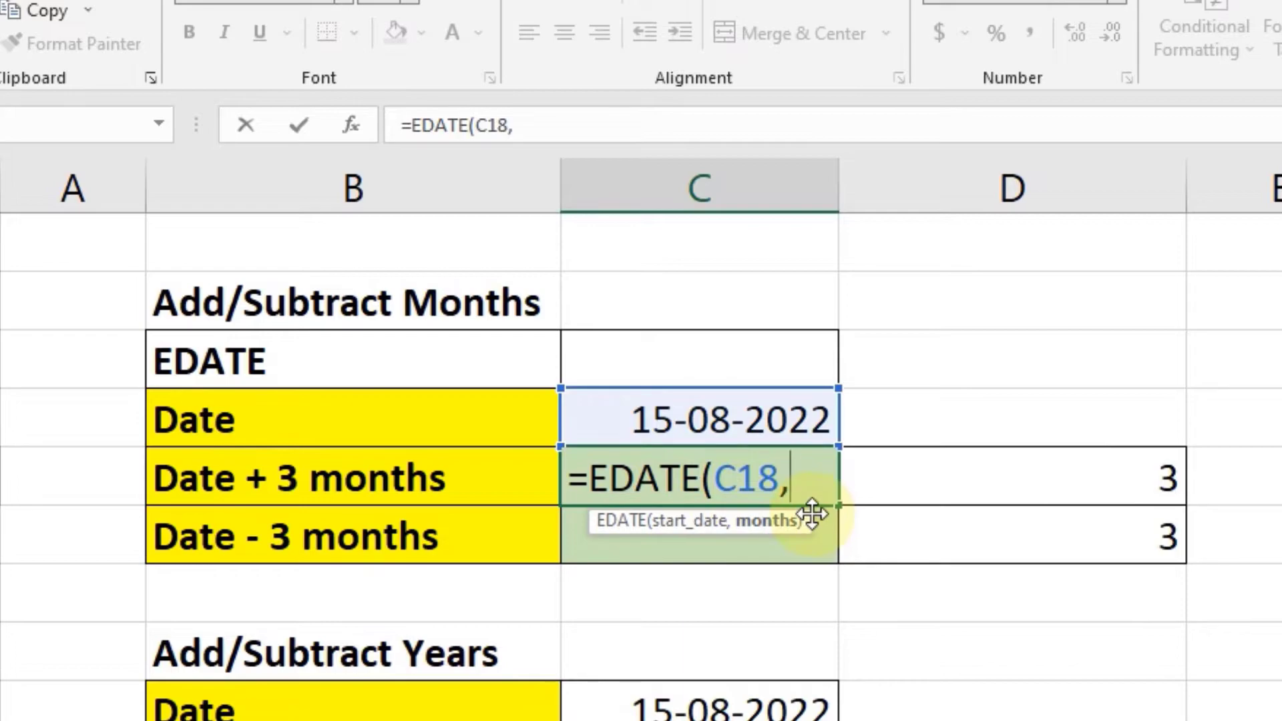
text(3)
text())
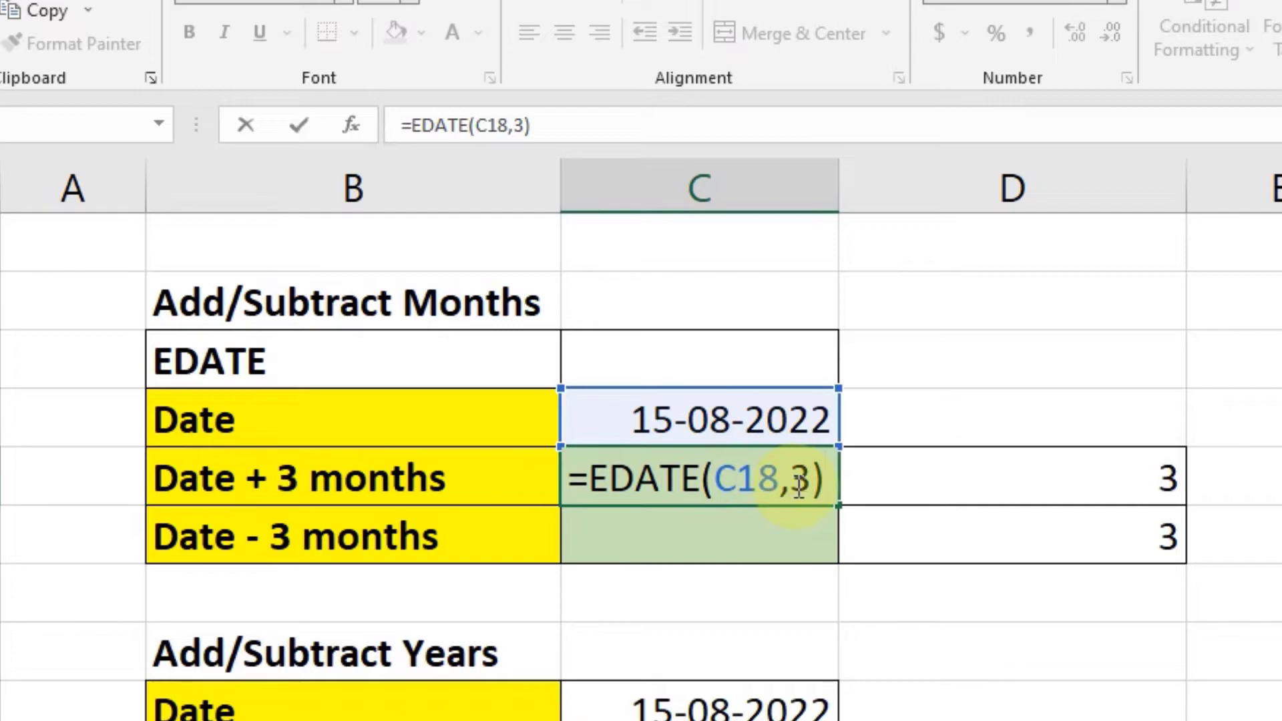
key(Return)
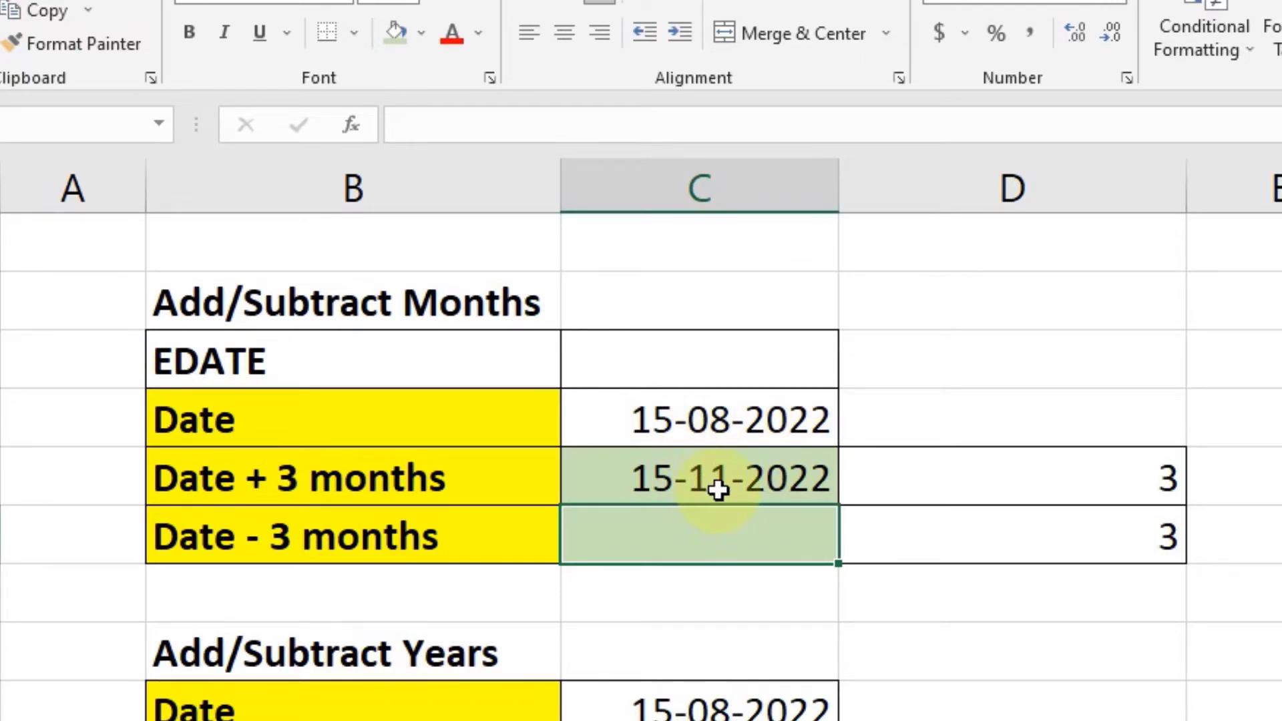
Step: Enter =EDATE(C18,D20) in C20 to go back 3 months, giving 15-05-2022, and compare with the start date
click(688, 419)
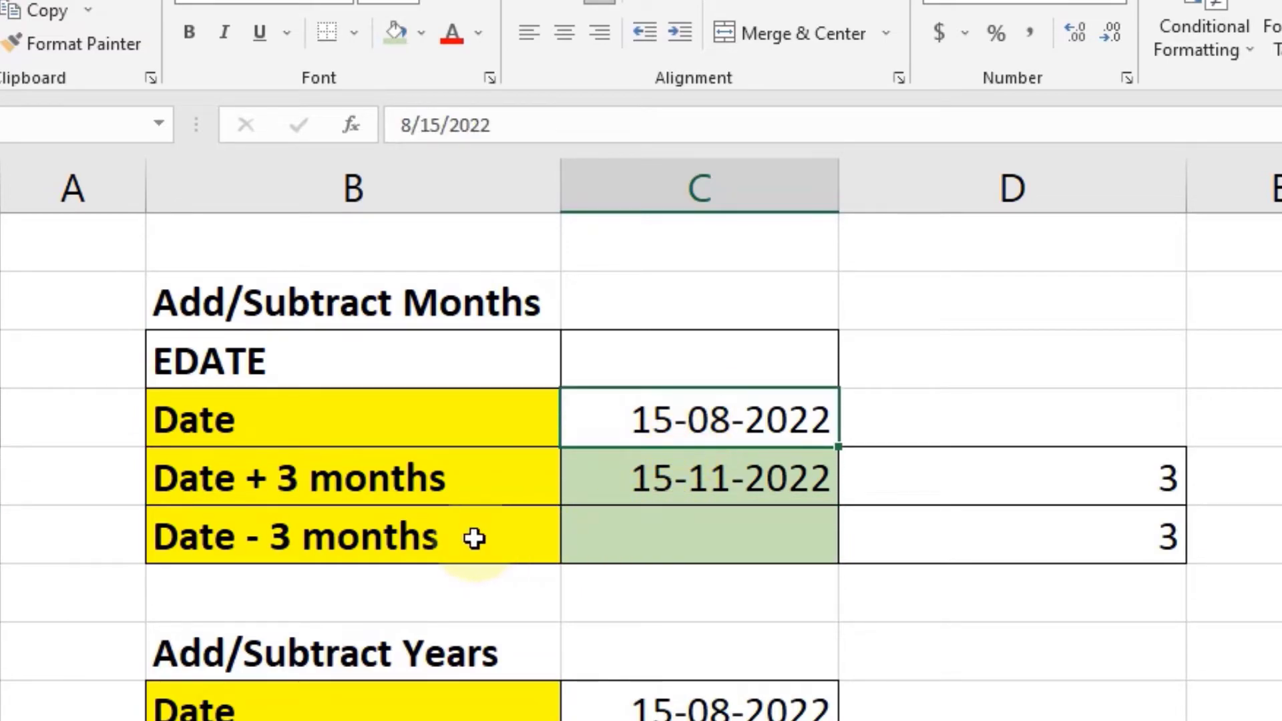
click(633, 542)
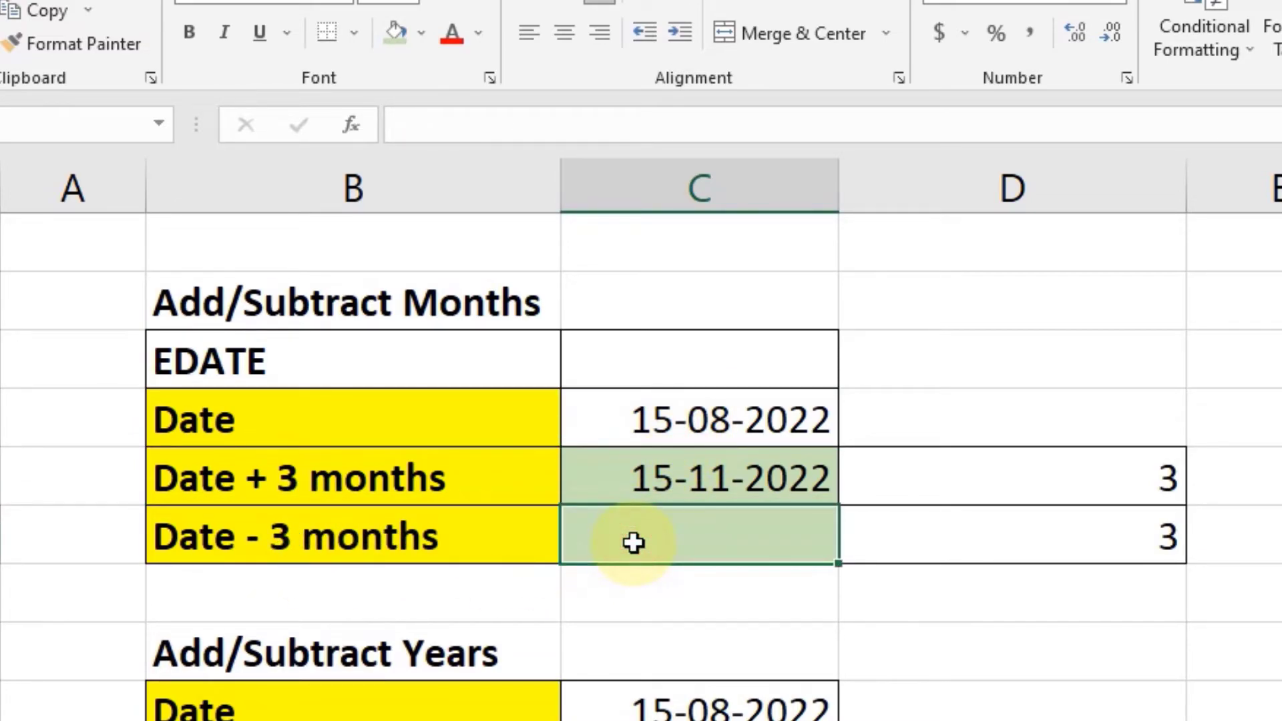
text(=ED)
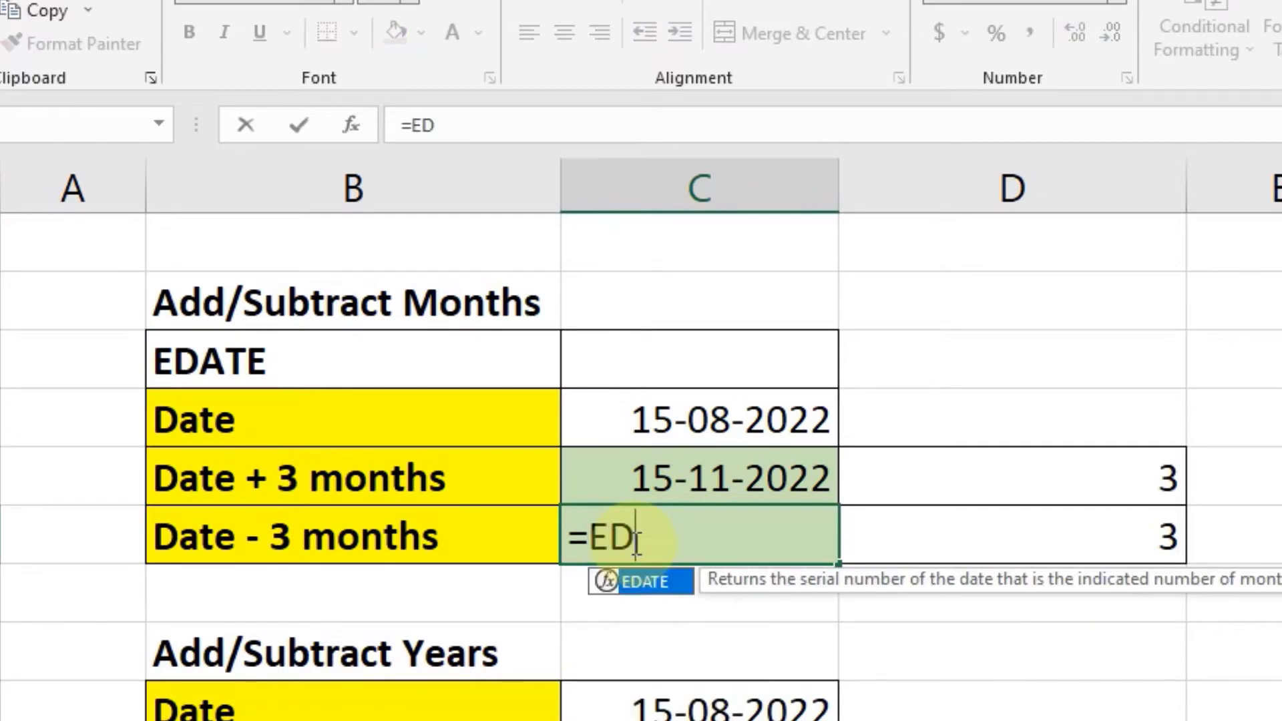
text(ATE()
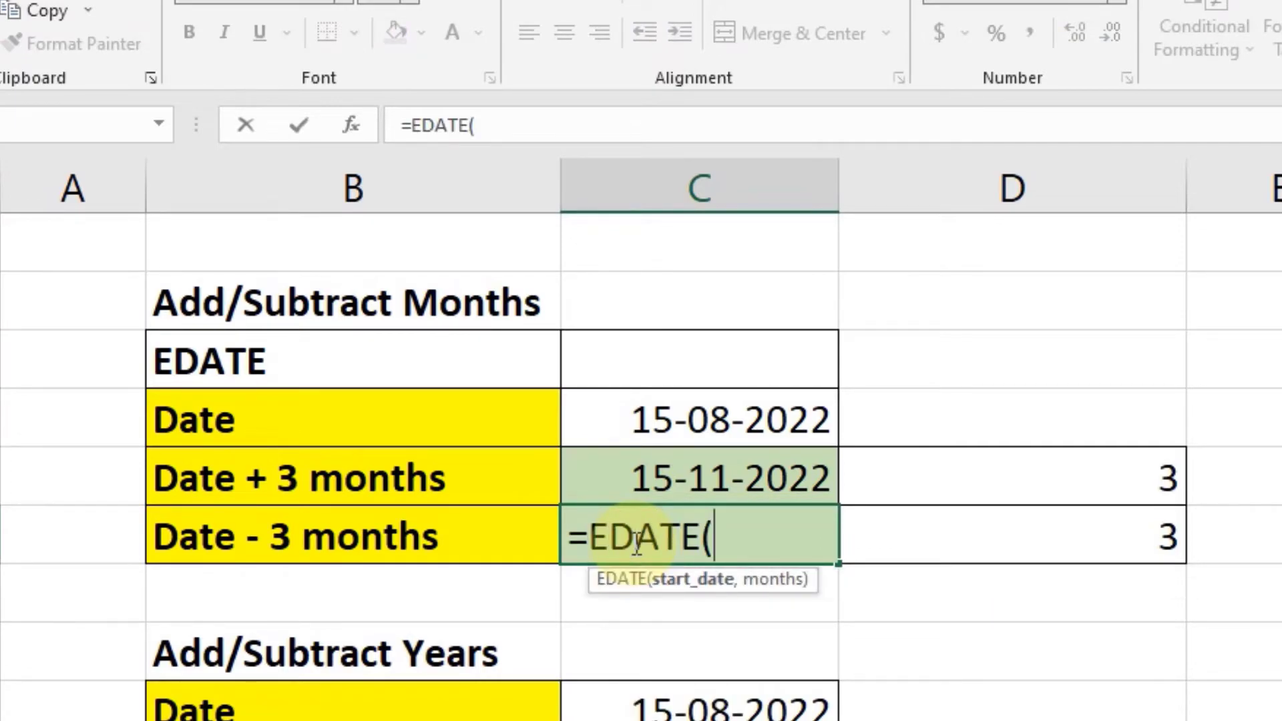
click(730, 410)
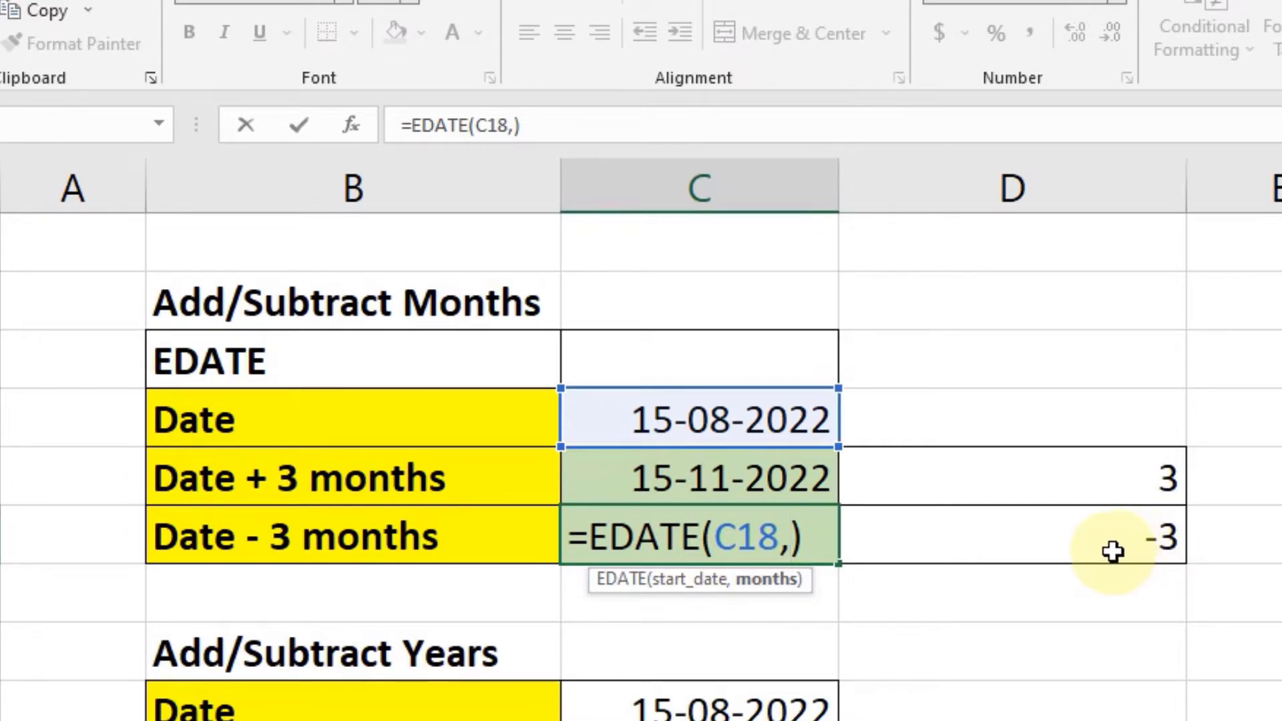
click(1114, 551)
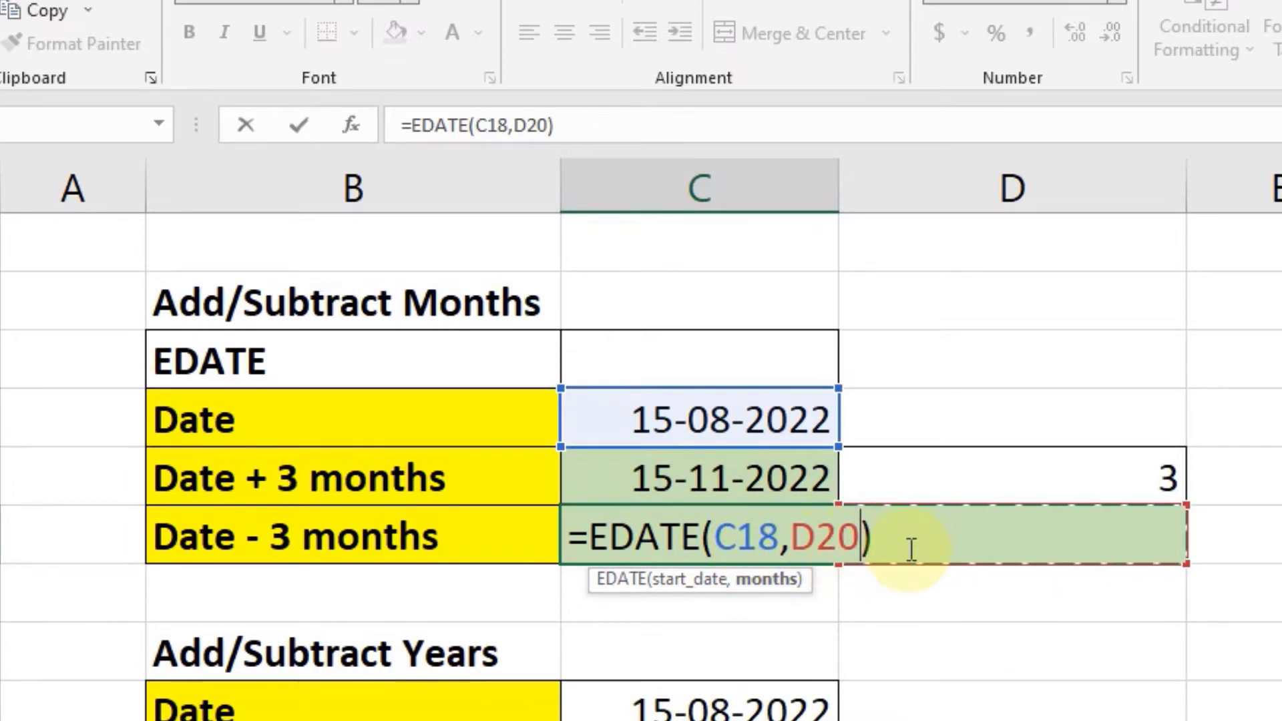
key(Right)
key(Return)
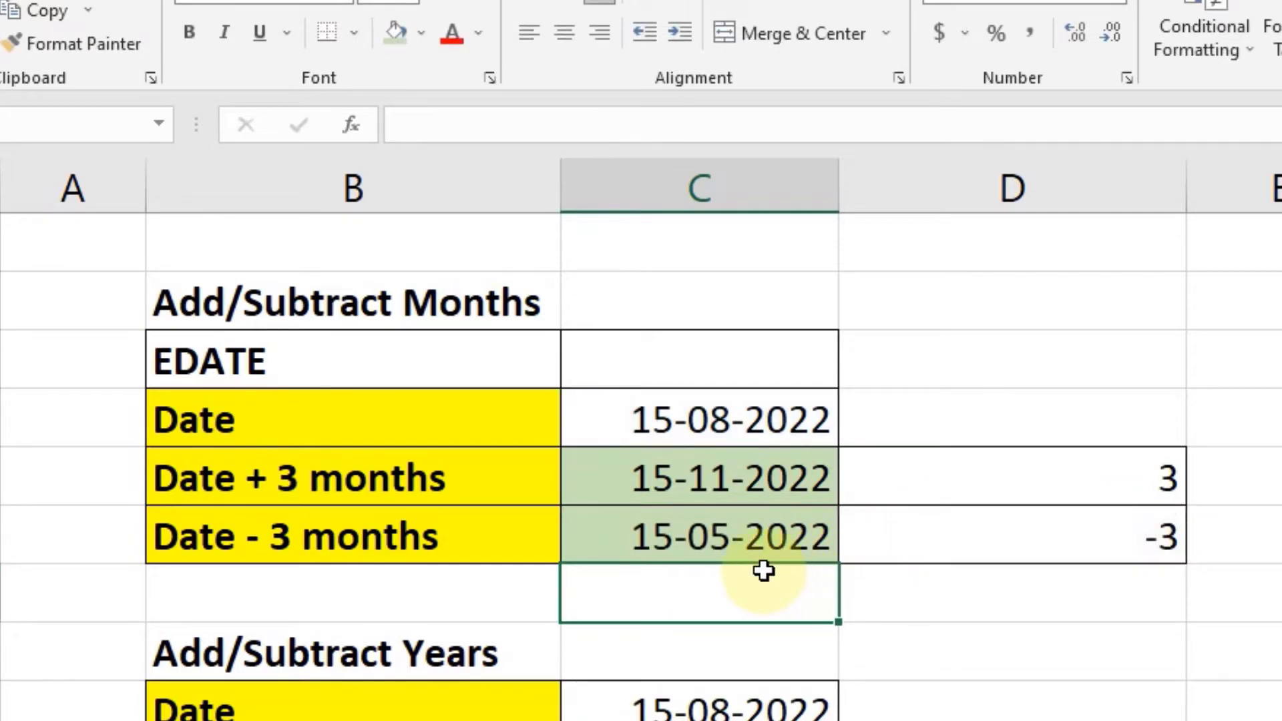
click(695, 534)
click(689, 437)
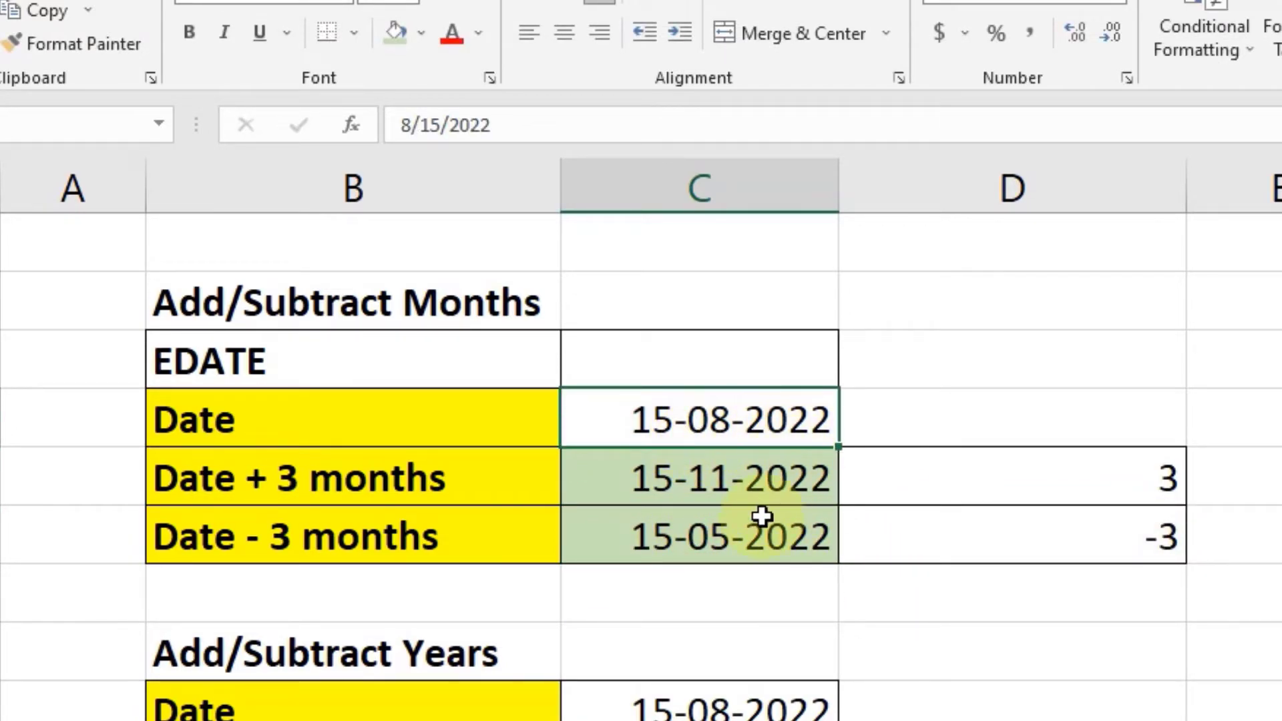
click(709, 552)
click(707, 424)
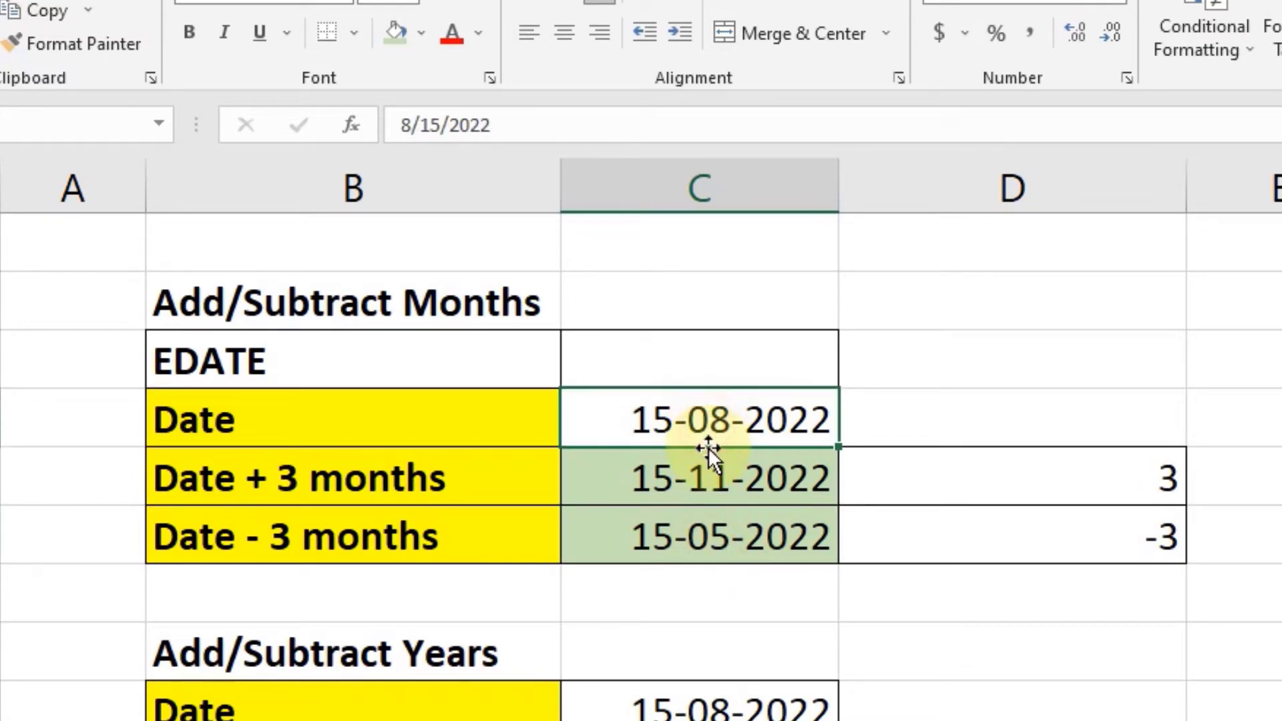
click(707, 542)
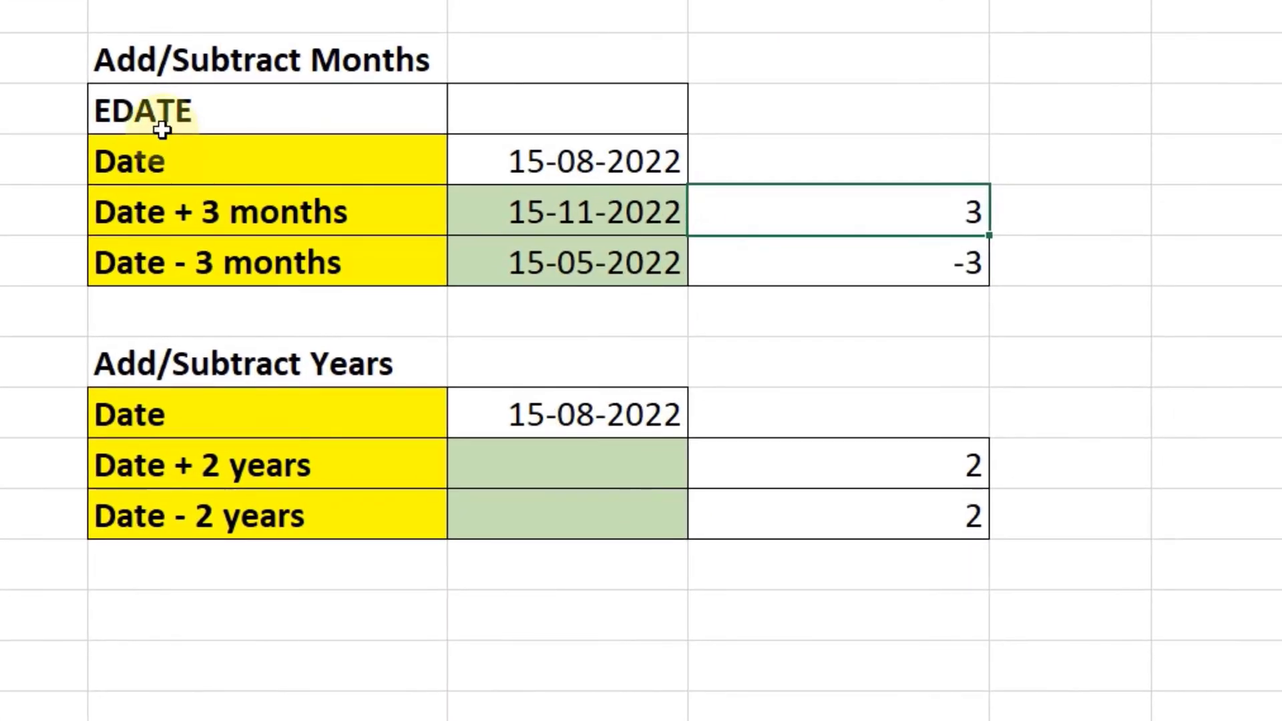
Step: Review the Date + 3 months and Date - 3 months results and the 15-08-2022 start date
click(627, 224)
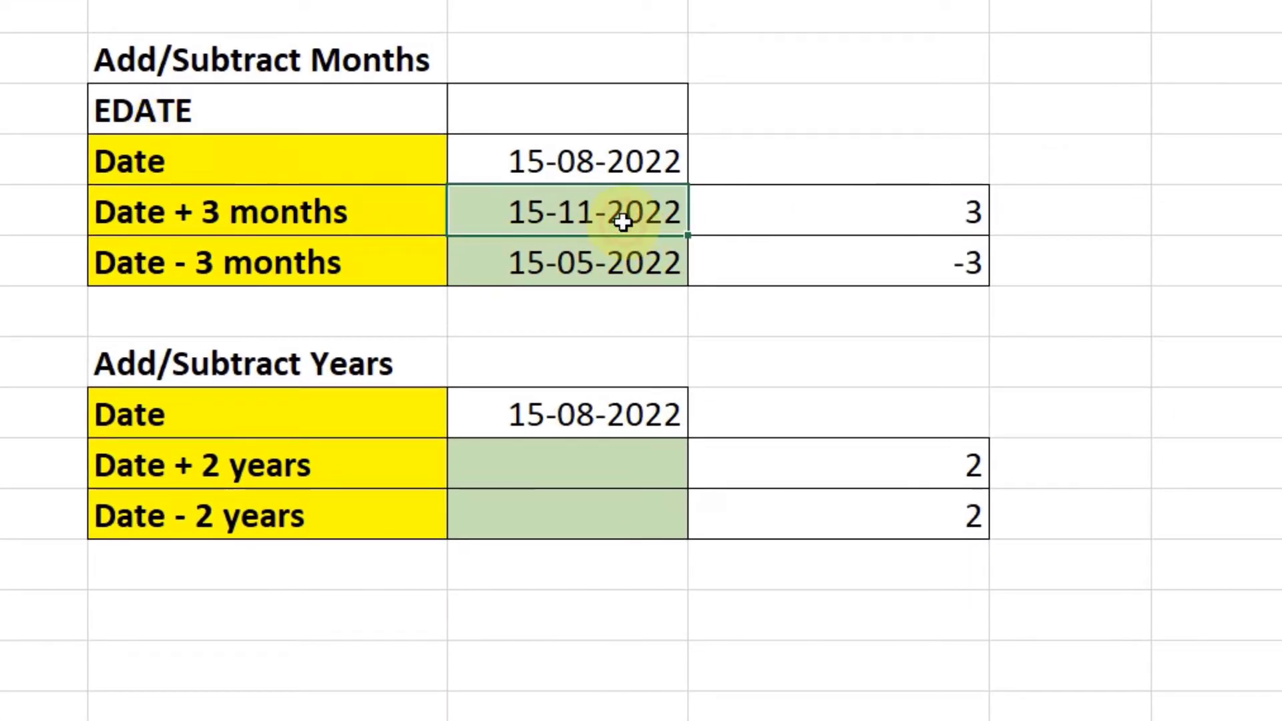
click(631, 265)
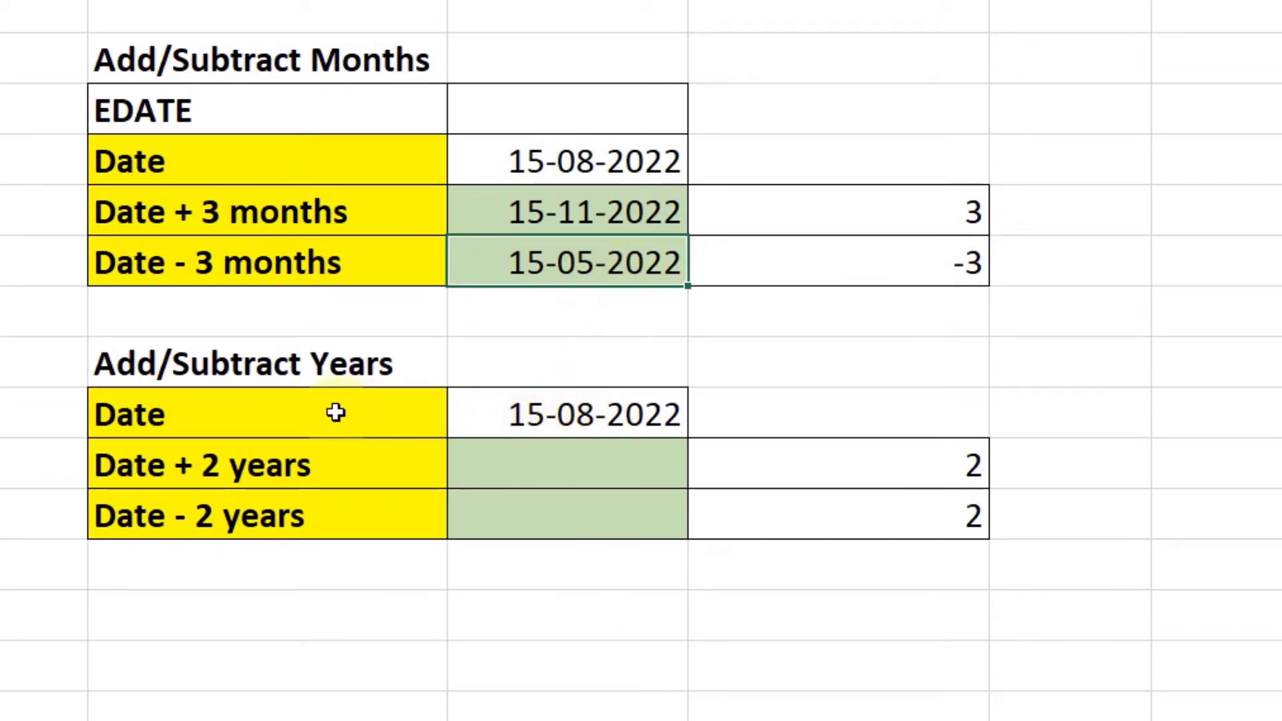
click(539, 423)
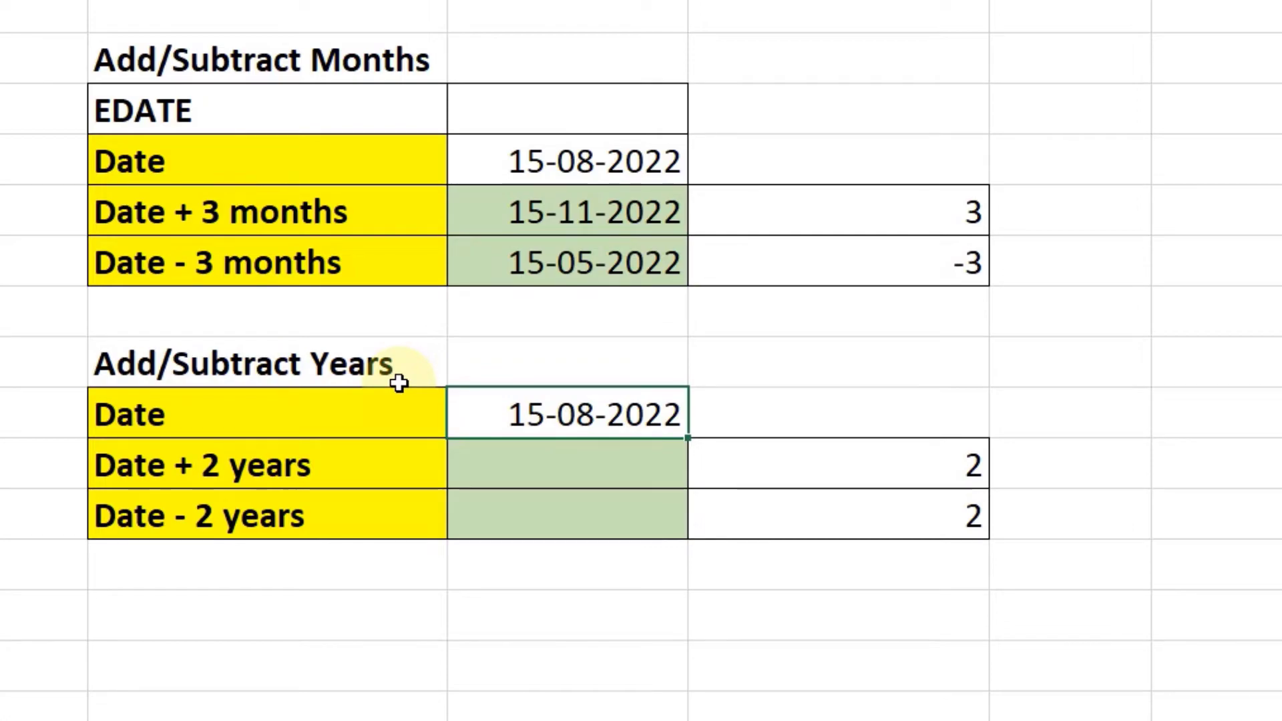
Step: Enter =EDATE(C23,2*12) in the Date + 2 years cell, producing 15-08-2024
click(508, 471)
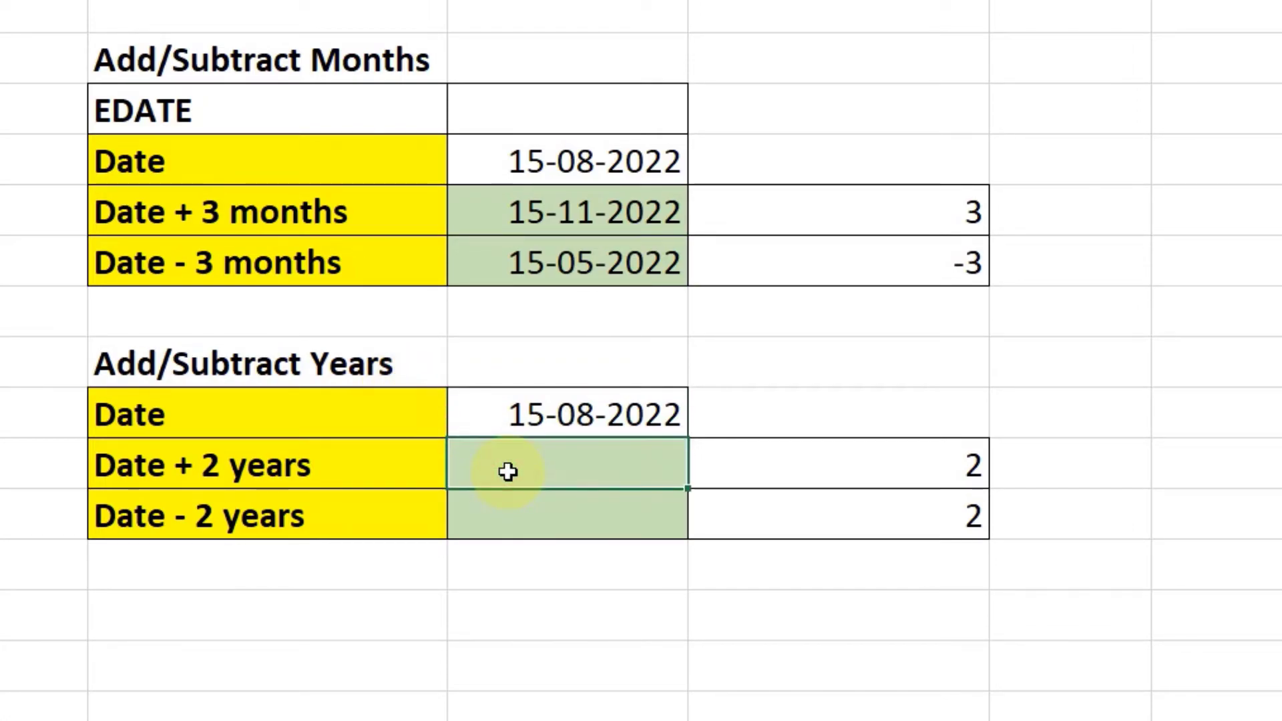
text(=)
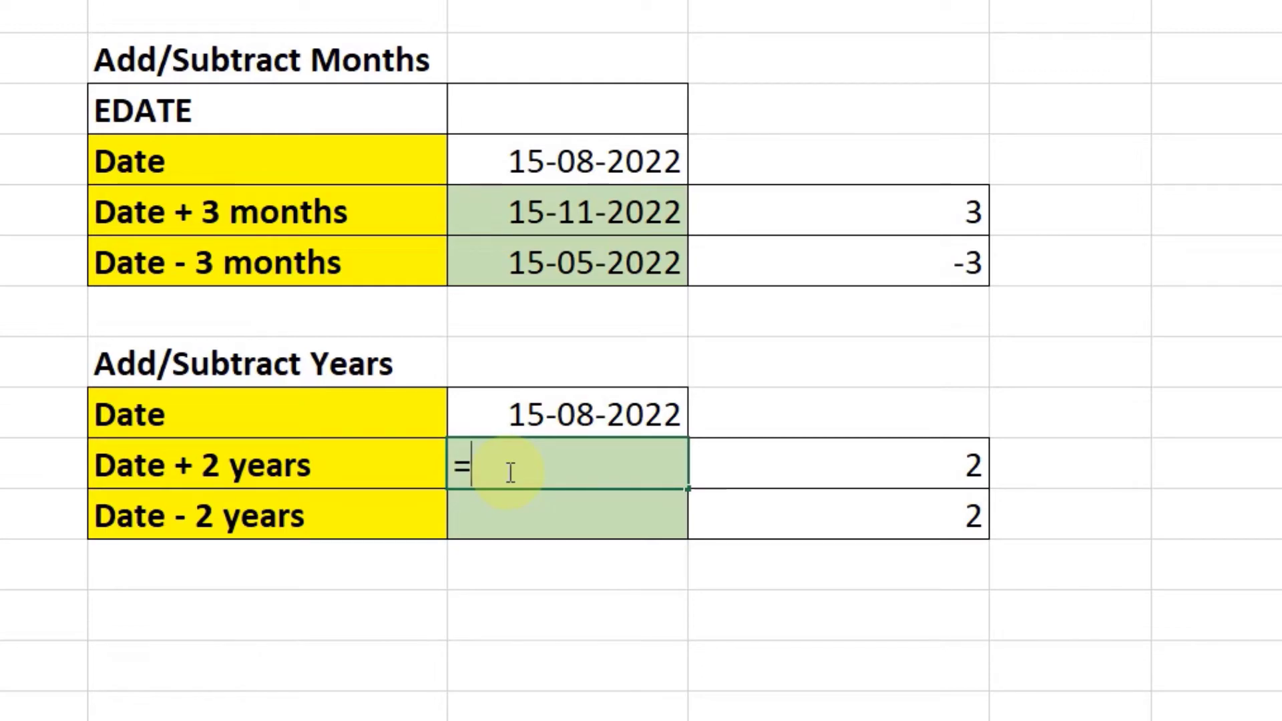
text(EDATE)
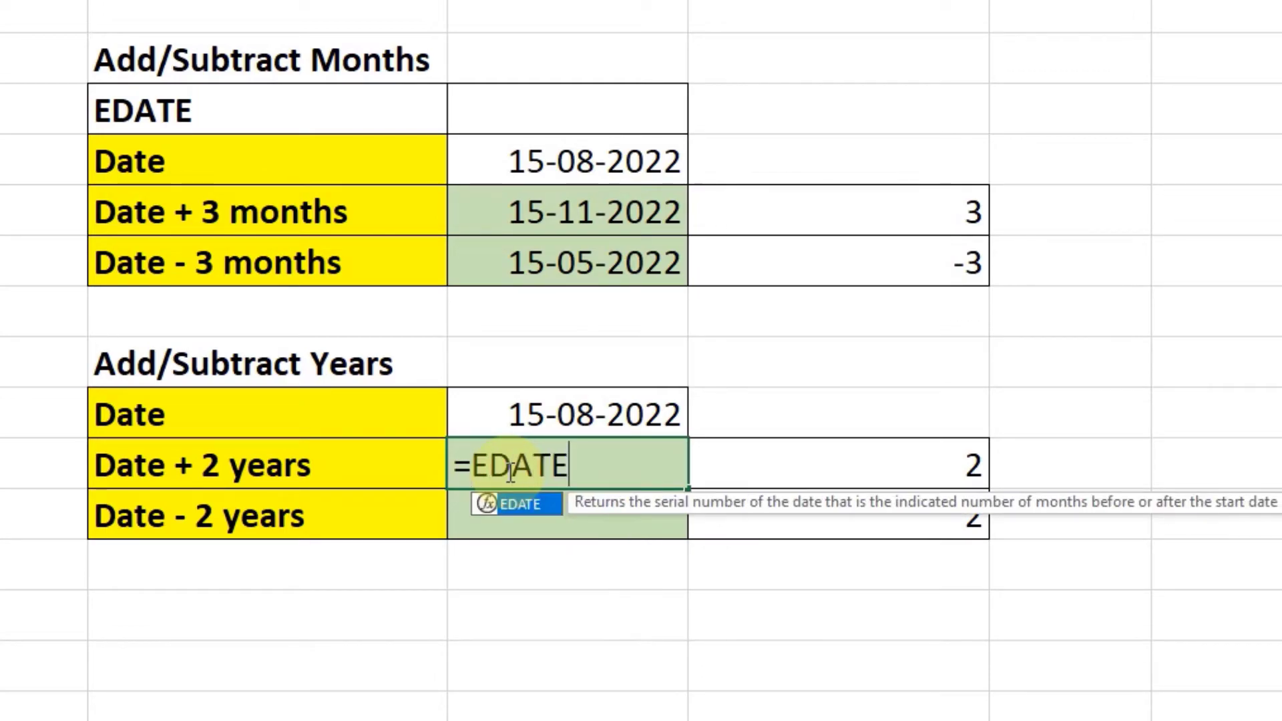
text(()
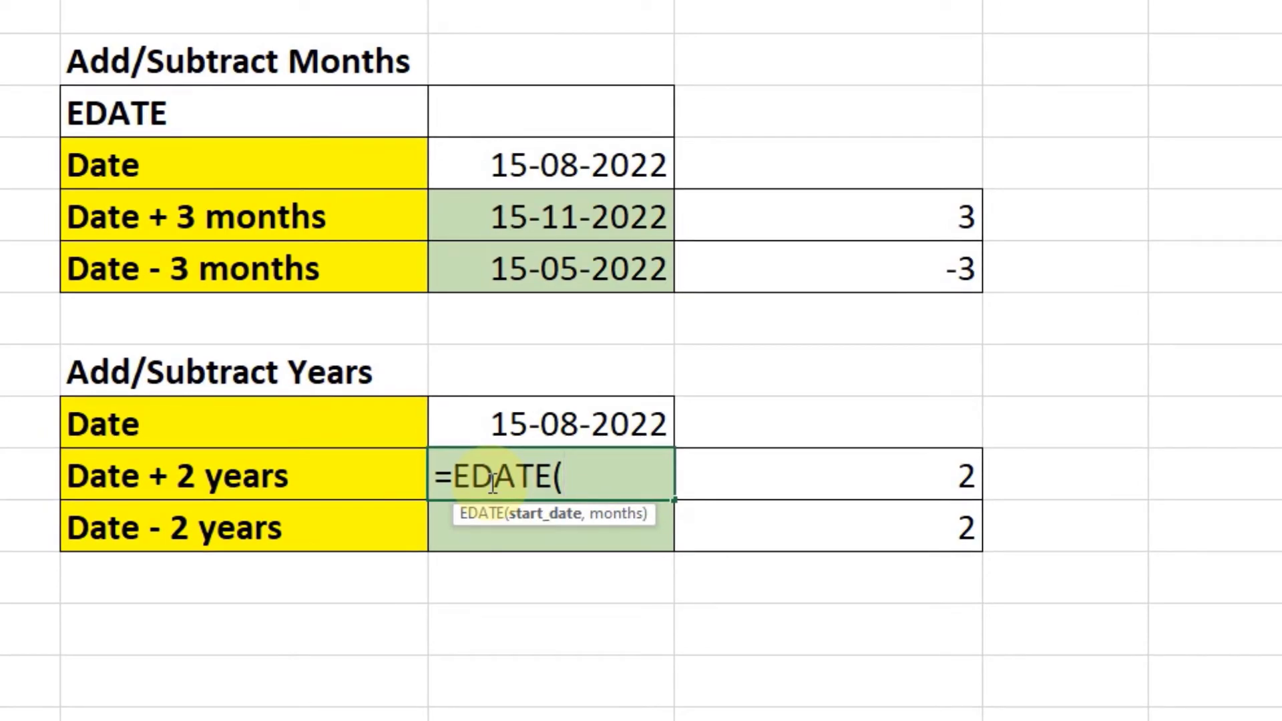
click(545, 412)
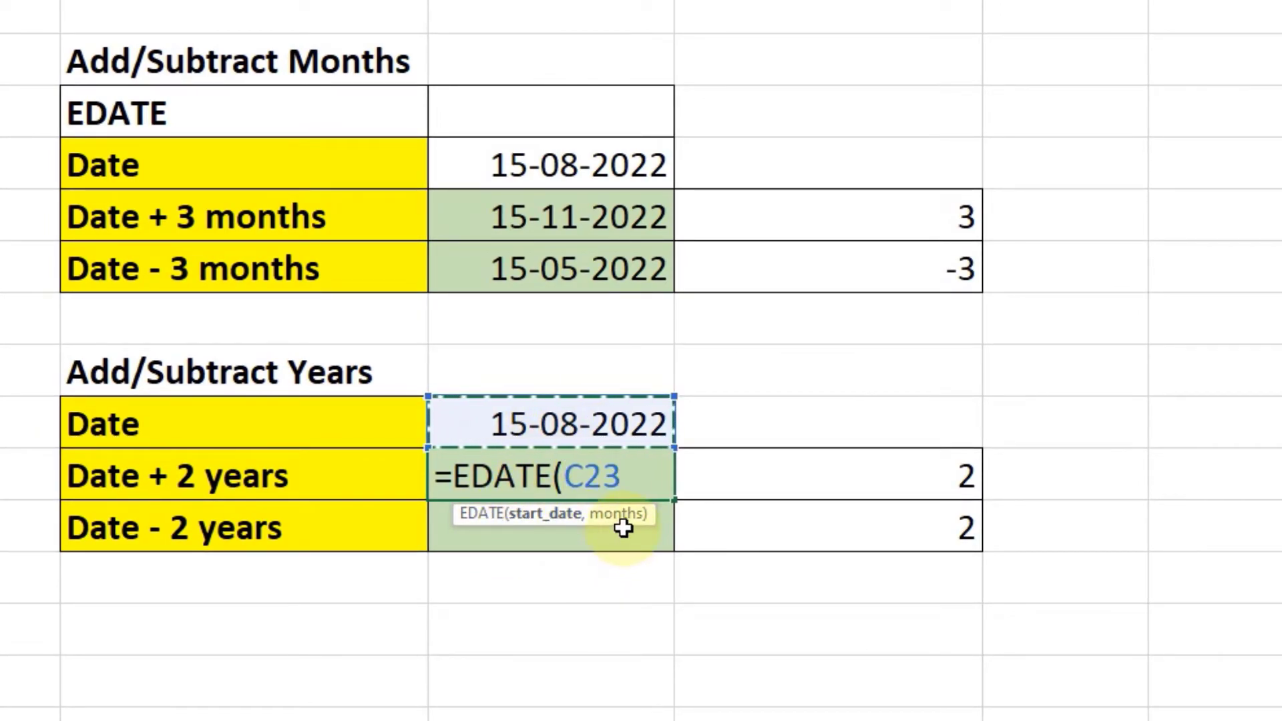
text(,2)
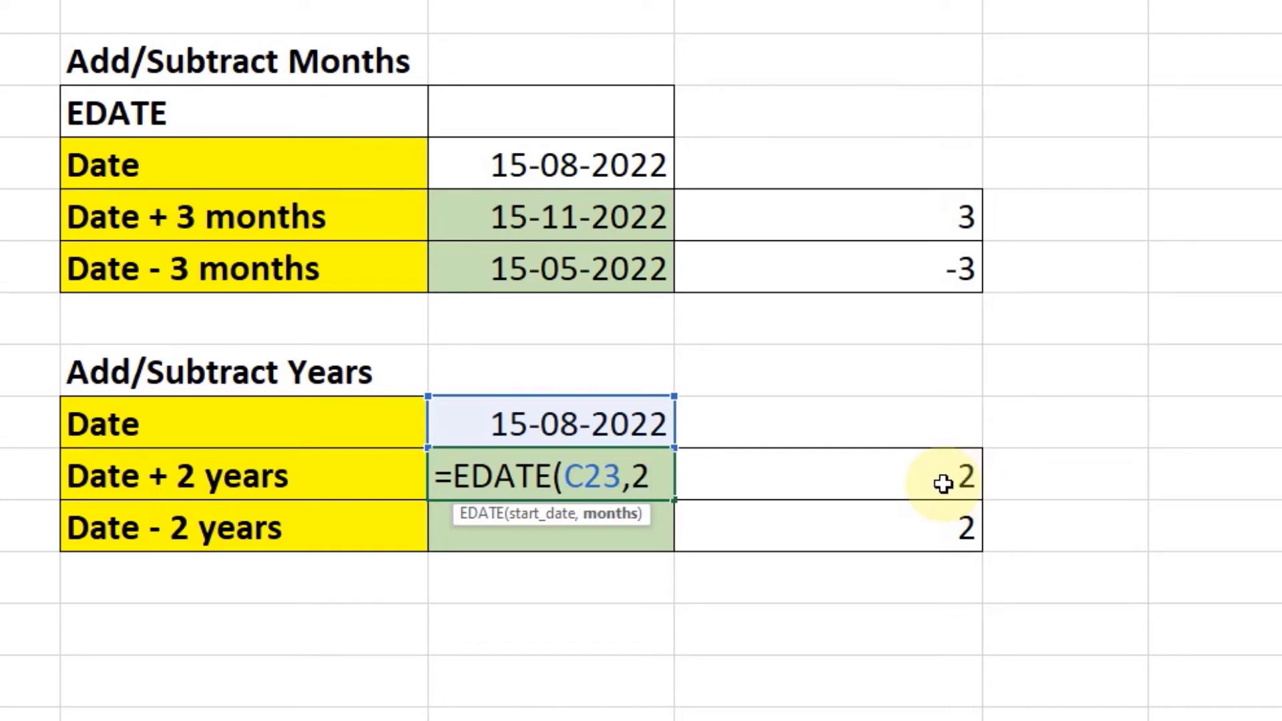
text(*)
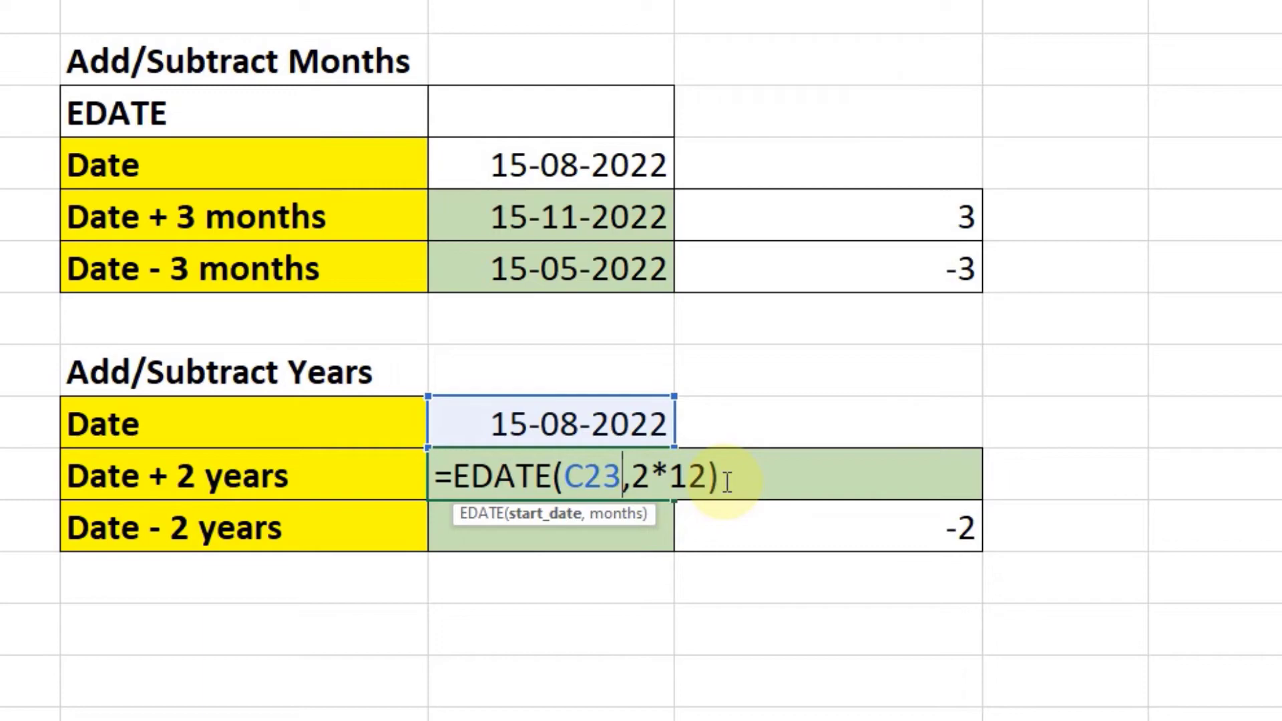
key(Return)
click(624, 428)
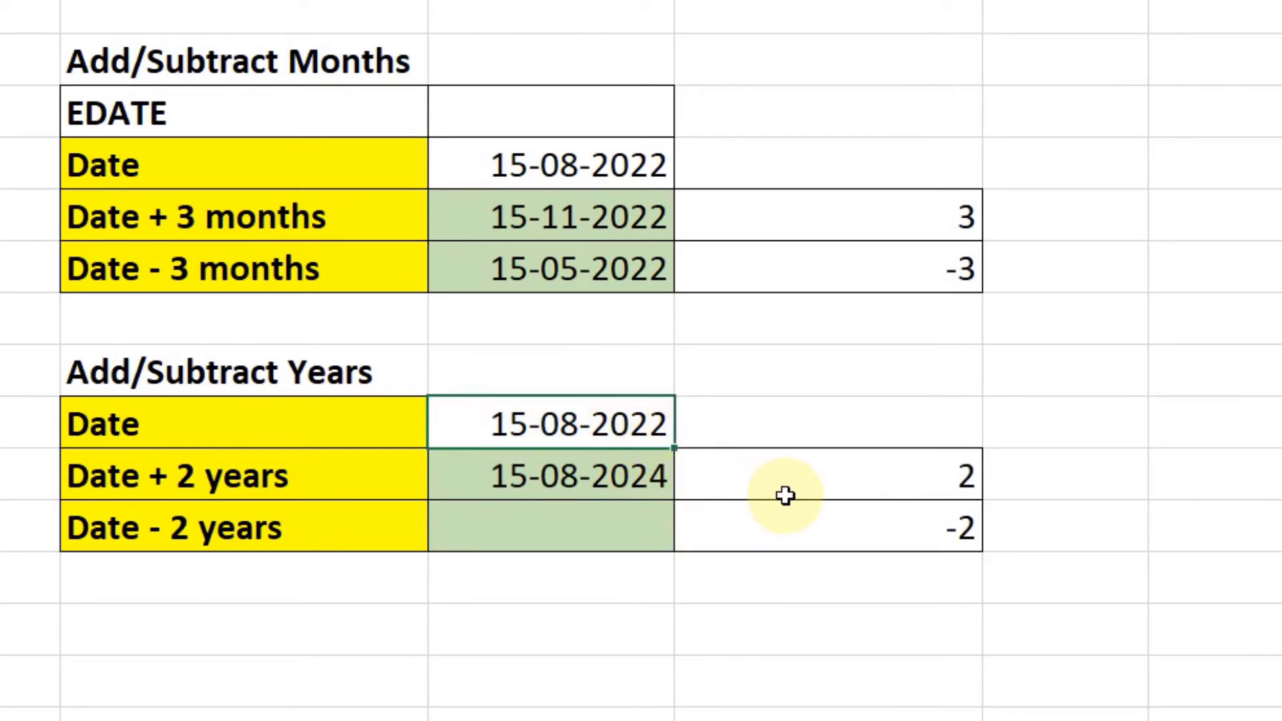
click(617, 480)
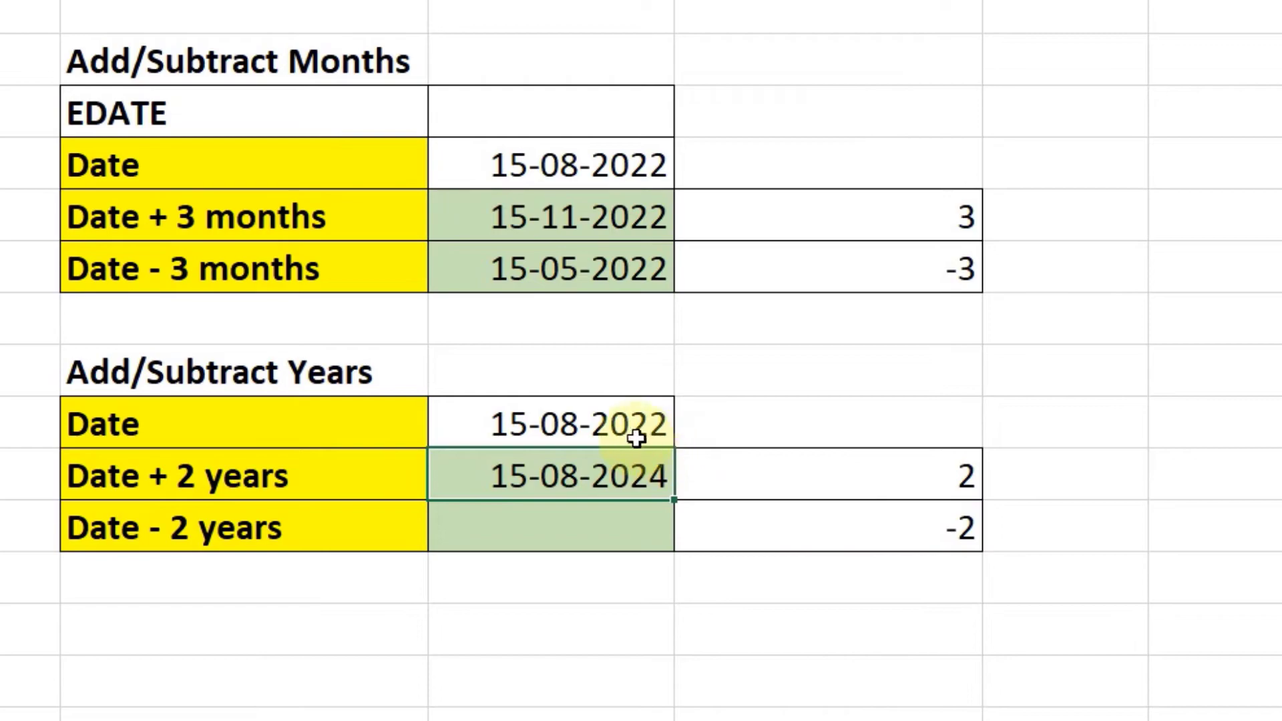
Step: Enter =EDATE(C23,D25*12) in Date - 2 years, using -2 from D25, giving 15-08-2020
click(610, 529)
text(=)
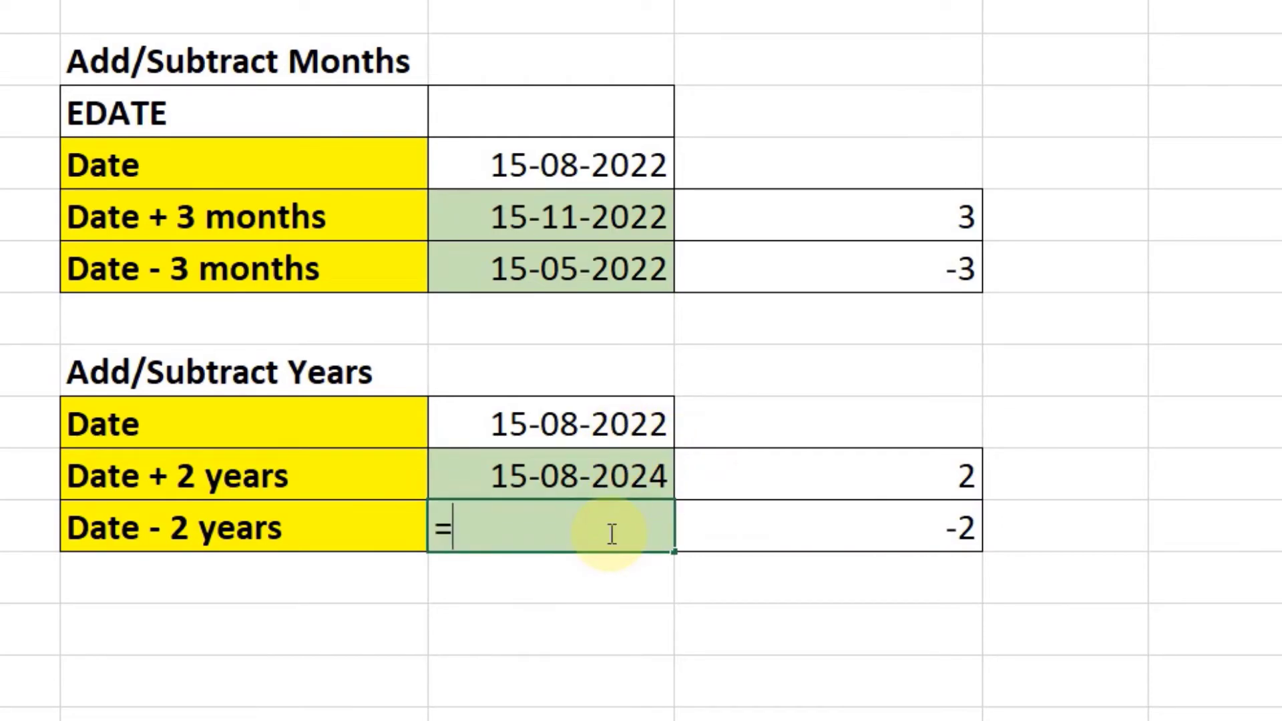
text(EDAT)
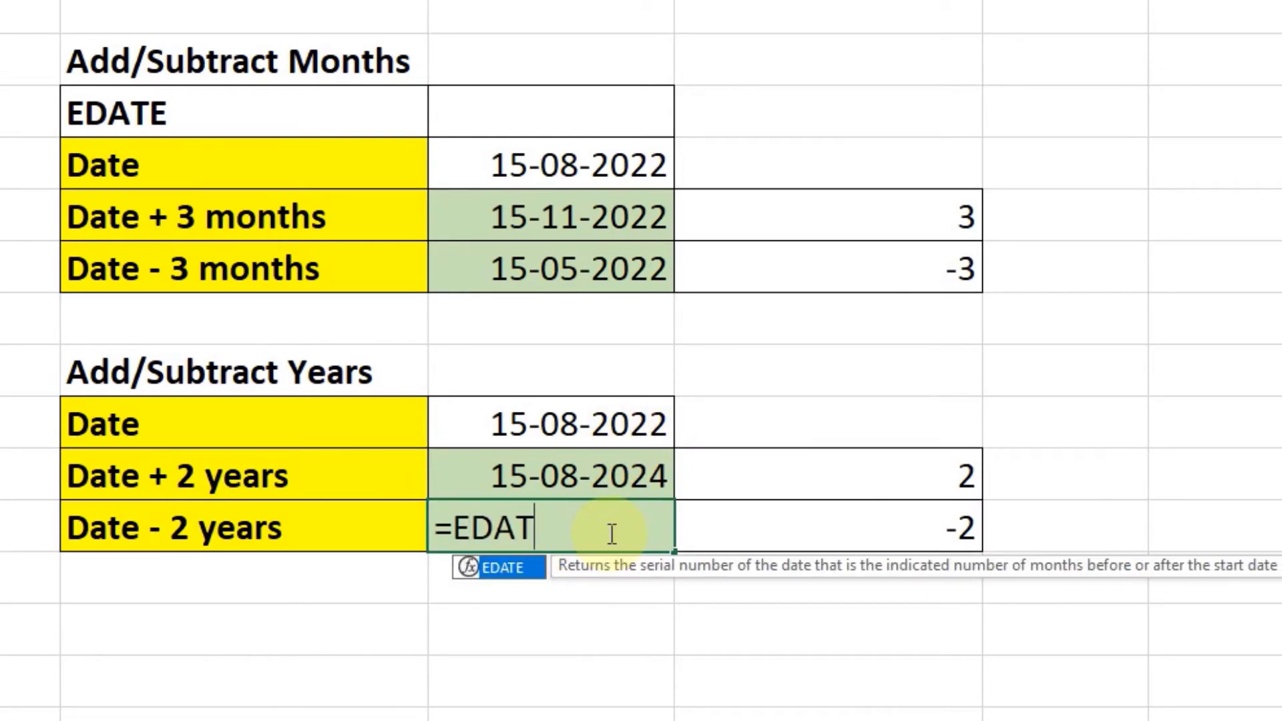
text(E()
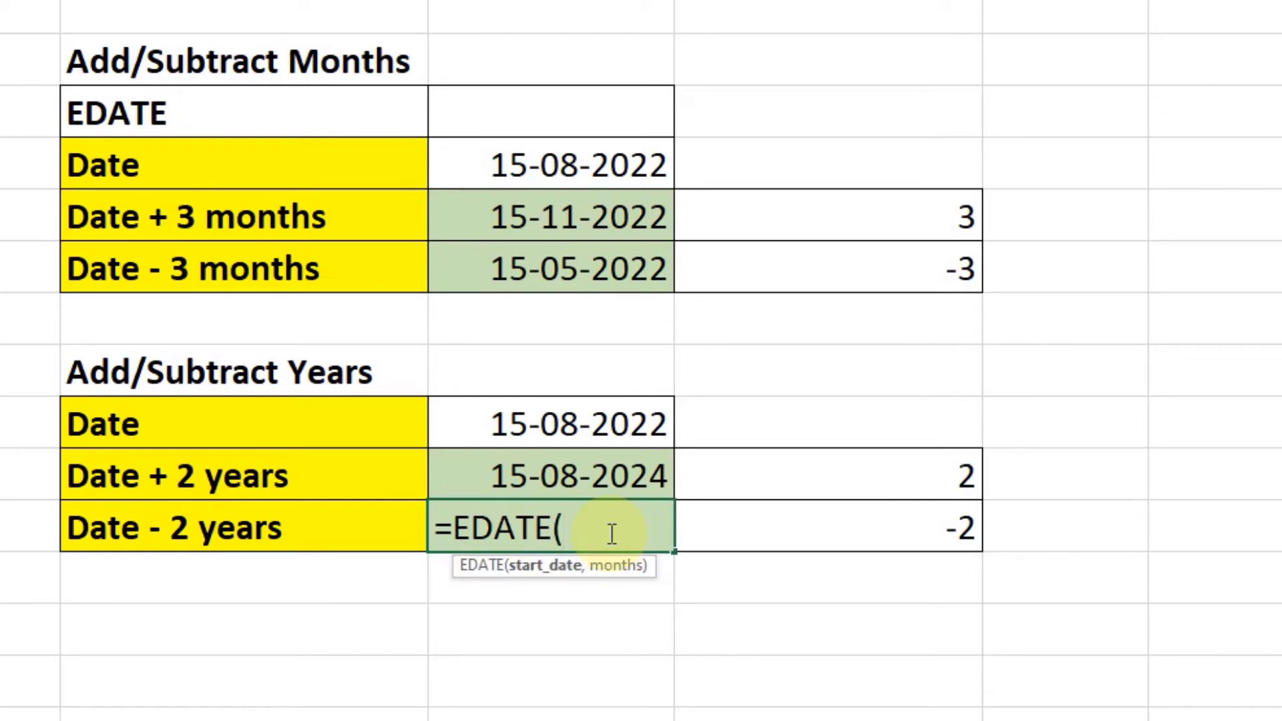
click(583, 433)
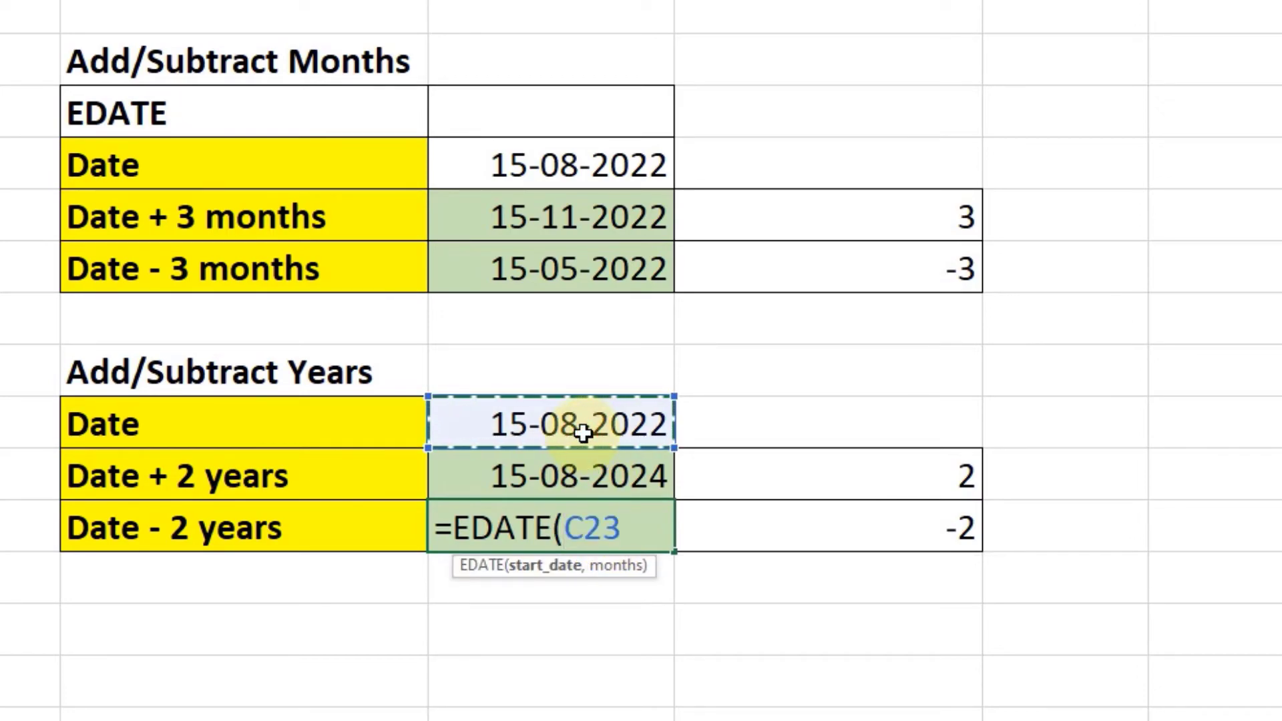
text(,)
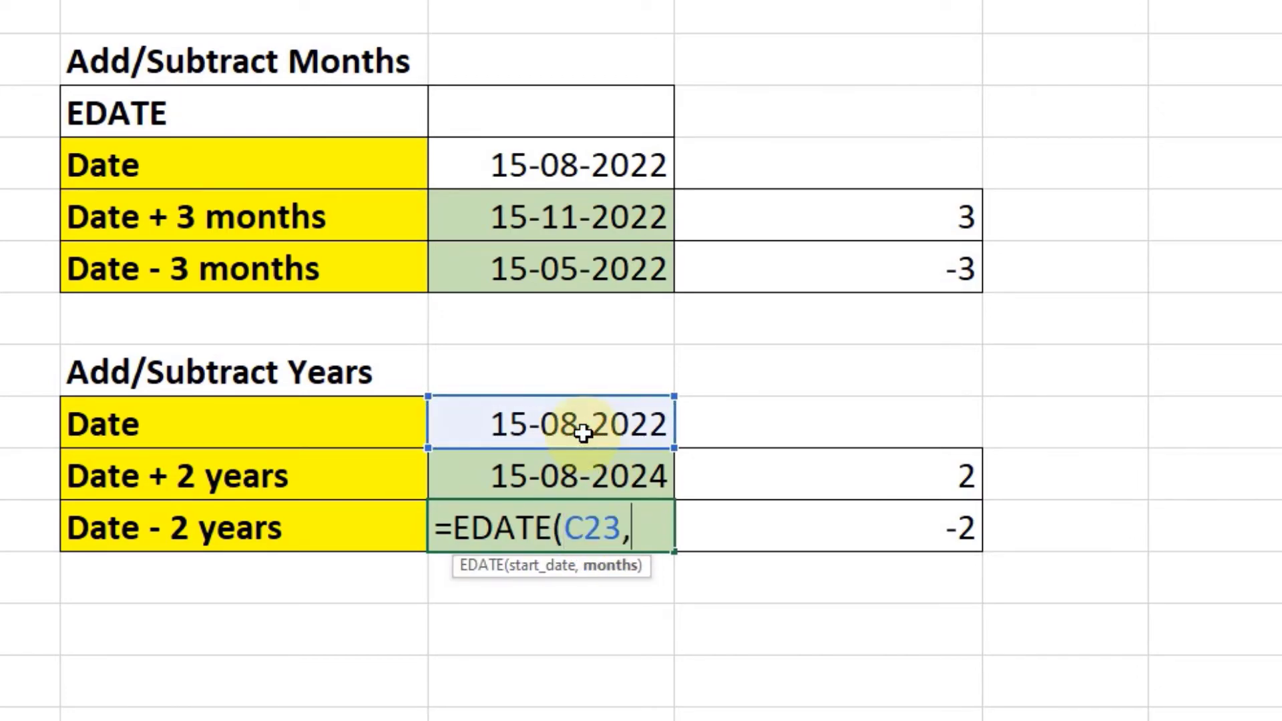
click(959, 544)
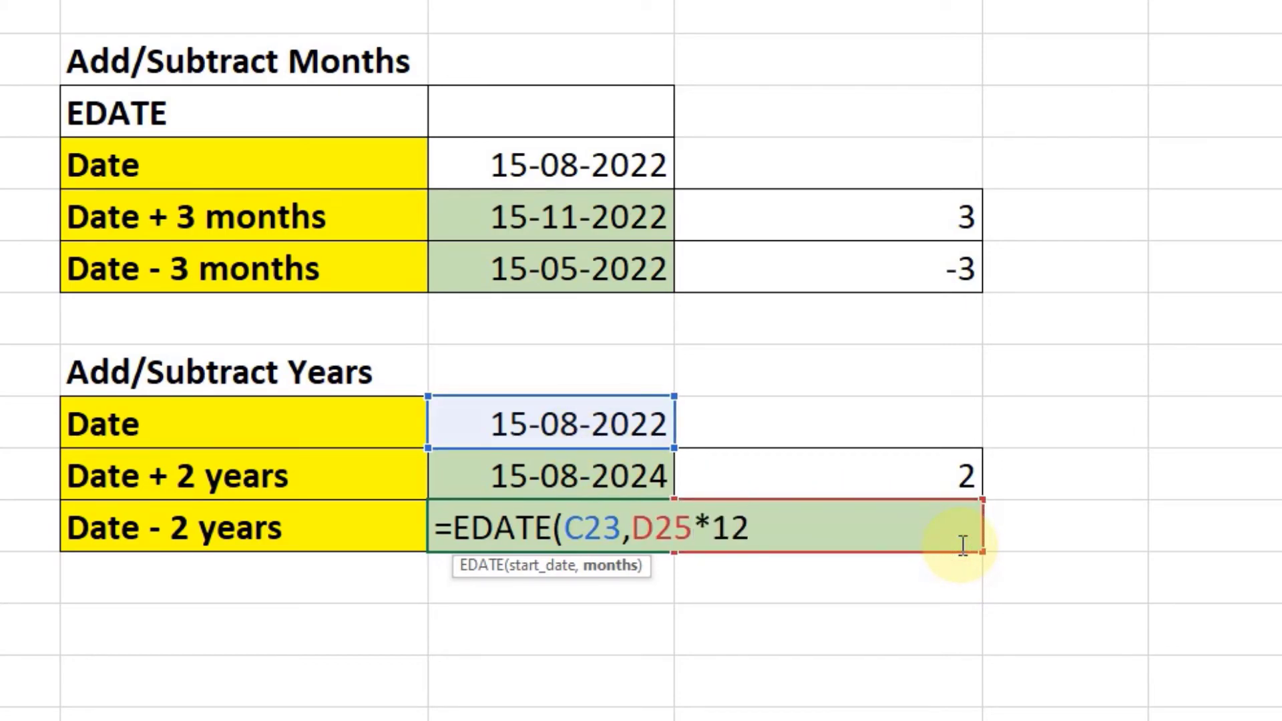
text())
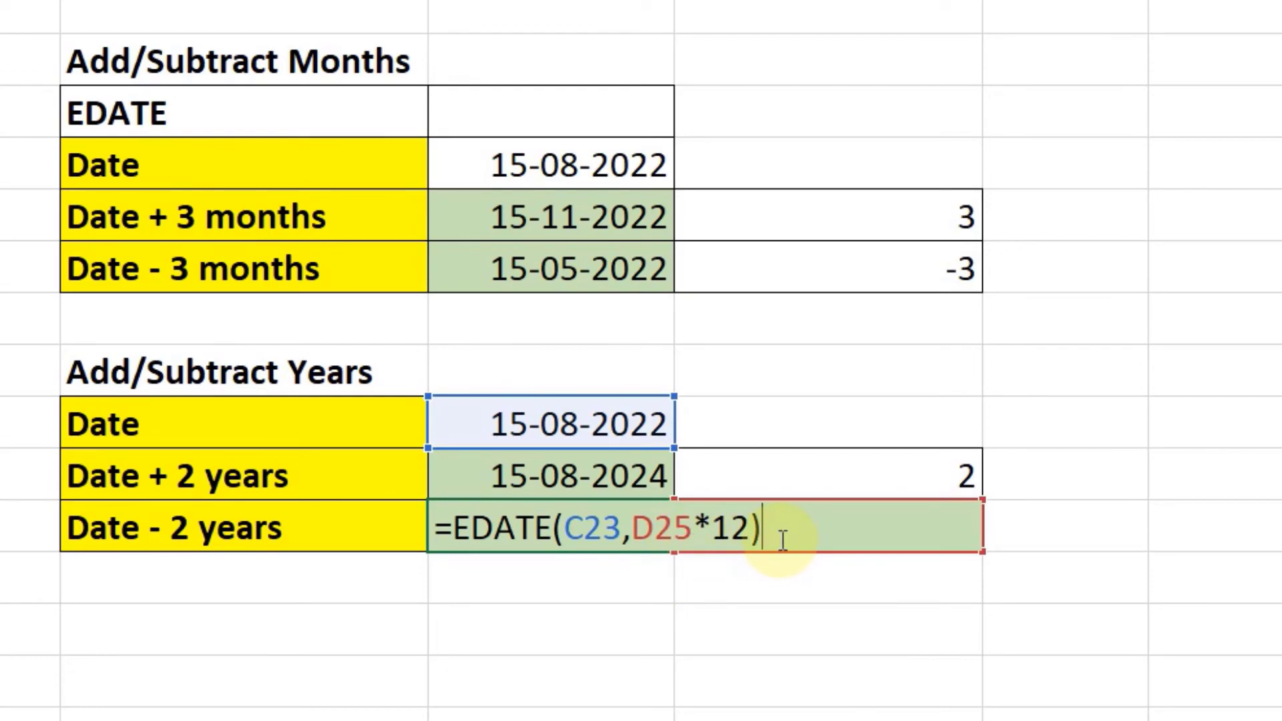
key(Return)
click(621, 425)
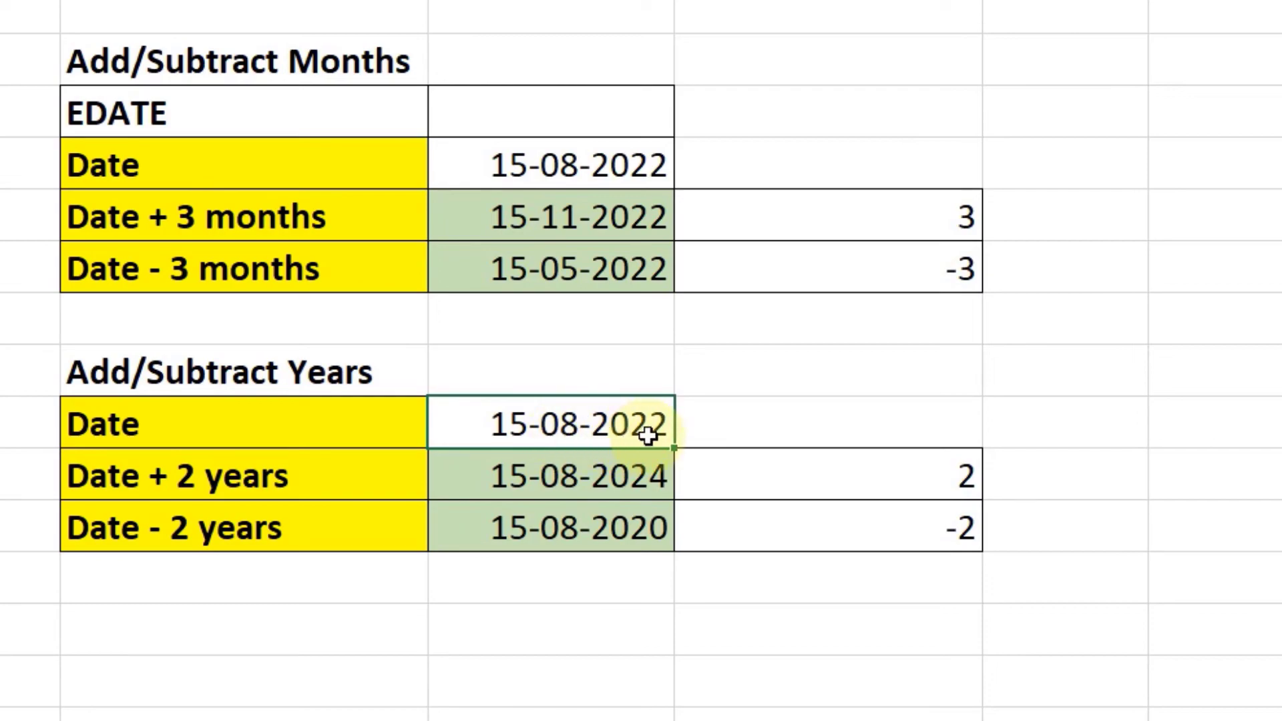
click(606, 542)
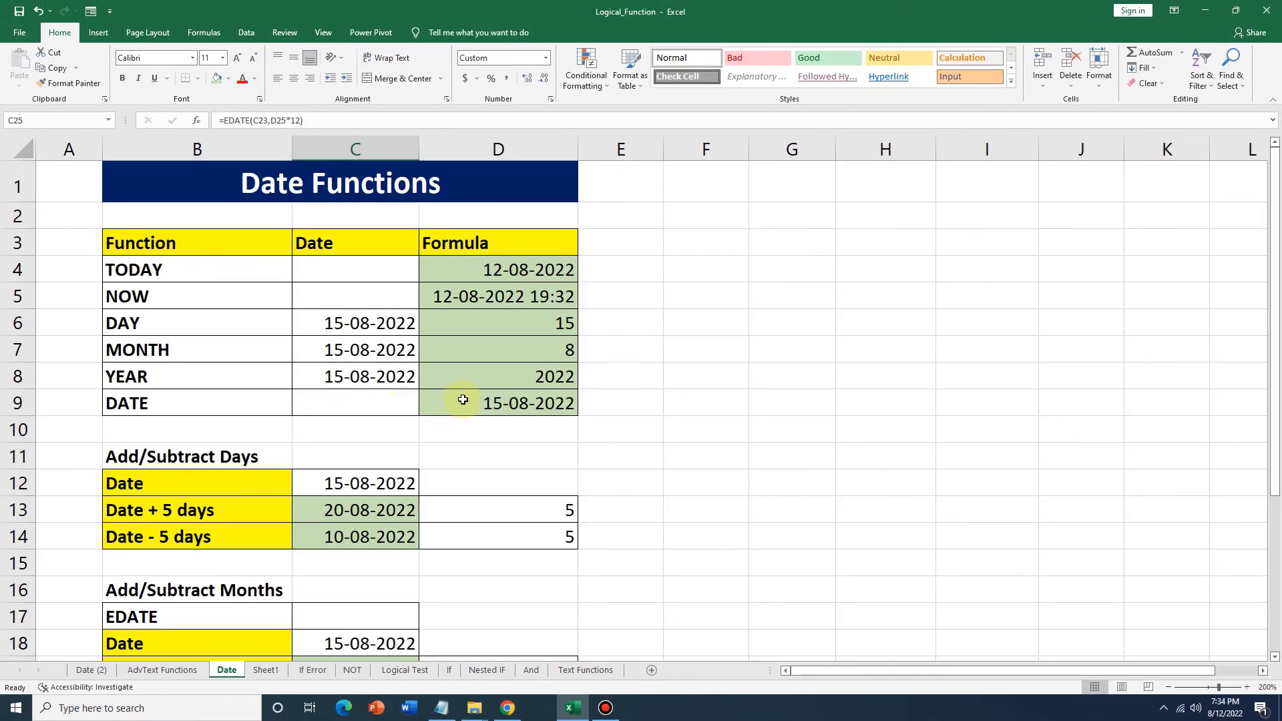
click(487, 404)
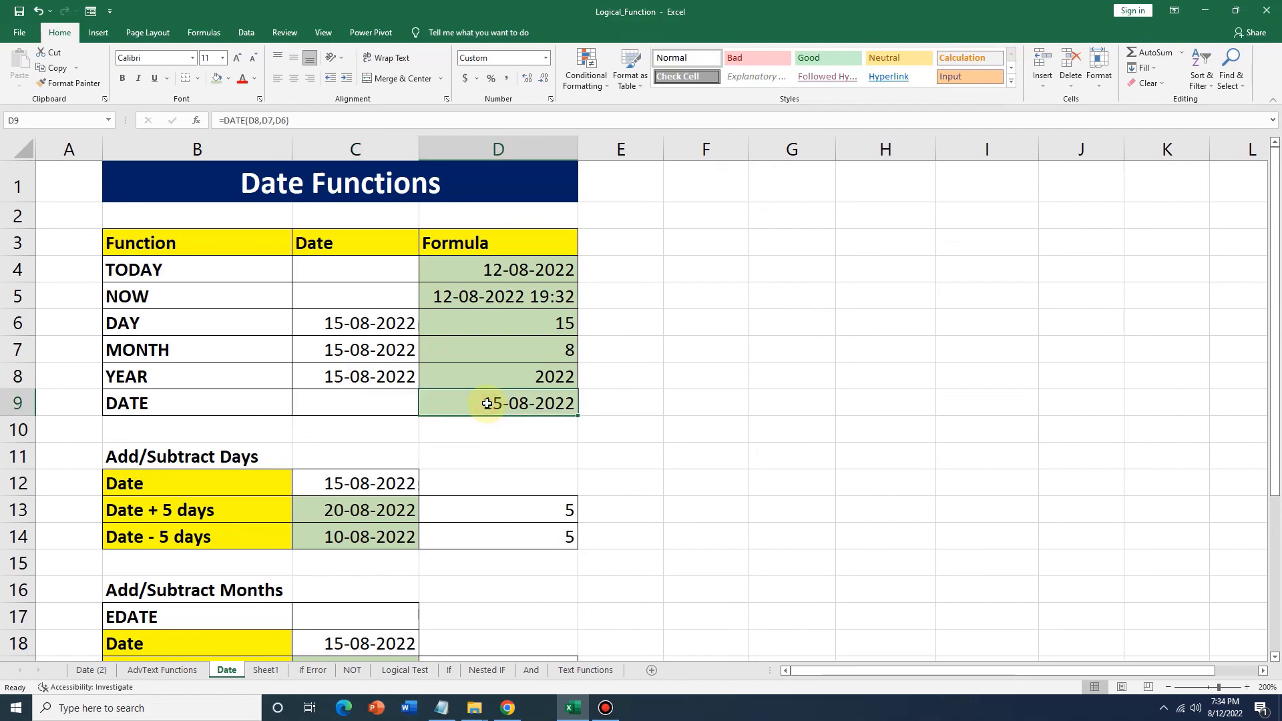